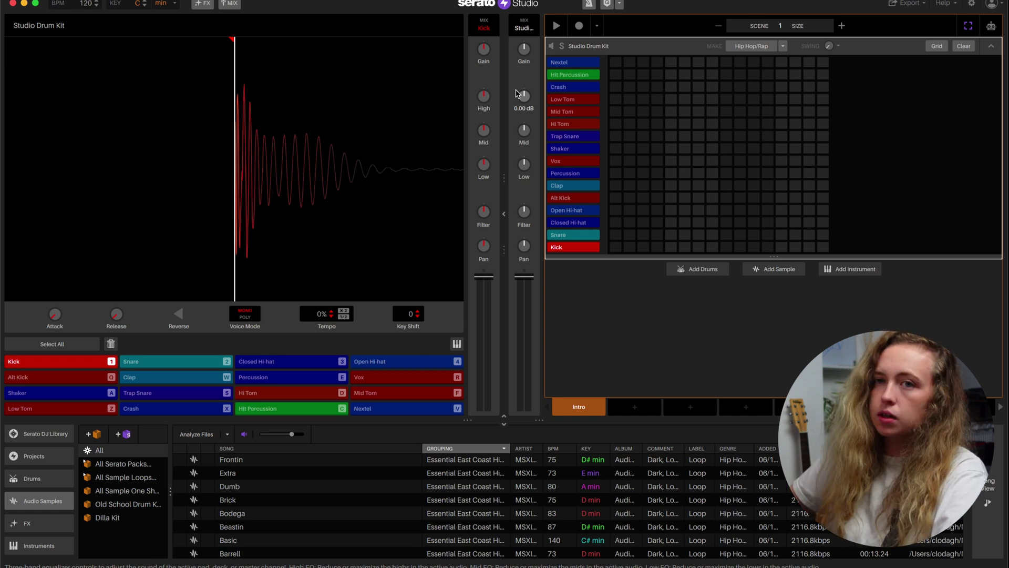
Audition the Kick and Snare pads of the Studio Drum Kit
key(1)
key(2)
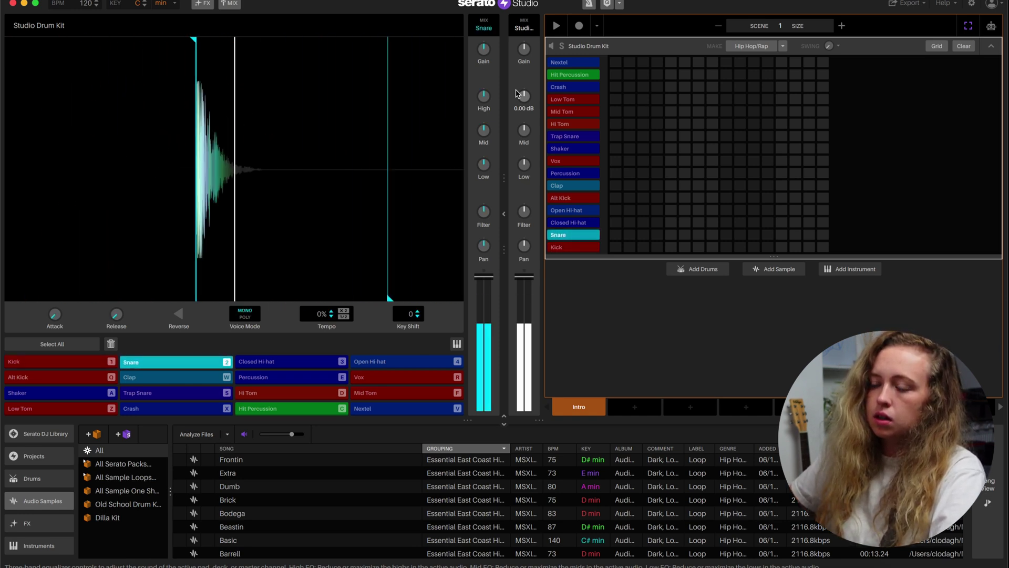
click(80, 361)
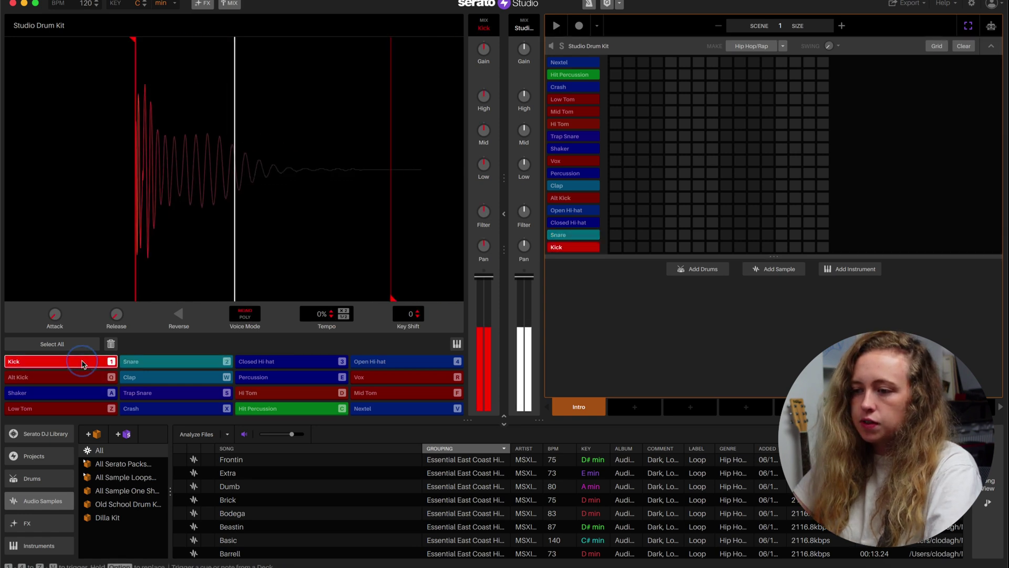
click(417, 312)
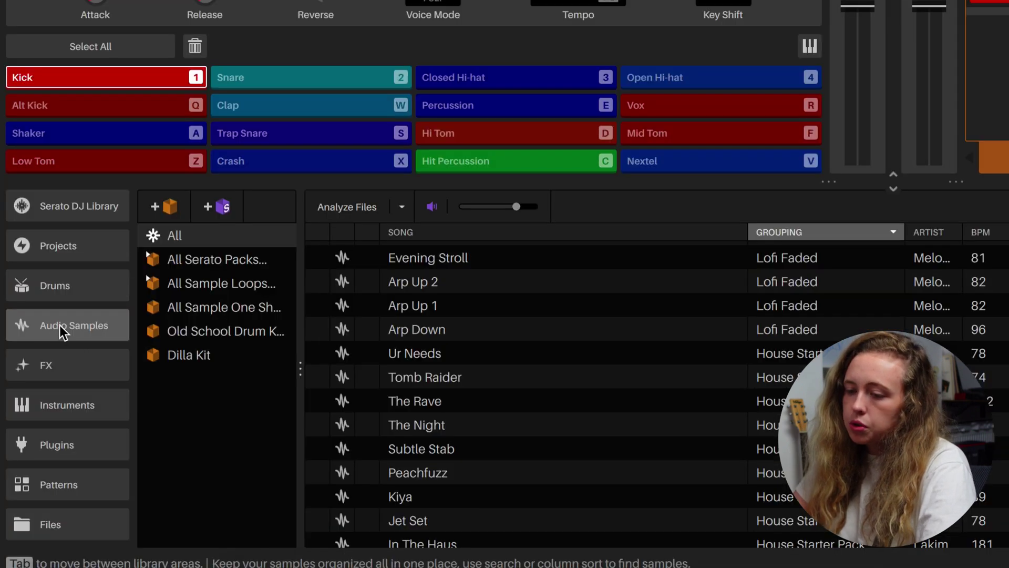
Look through the library's Drums, FX, Instruments, Plugins and Patterns sections
click(75, 281)
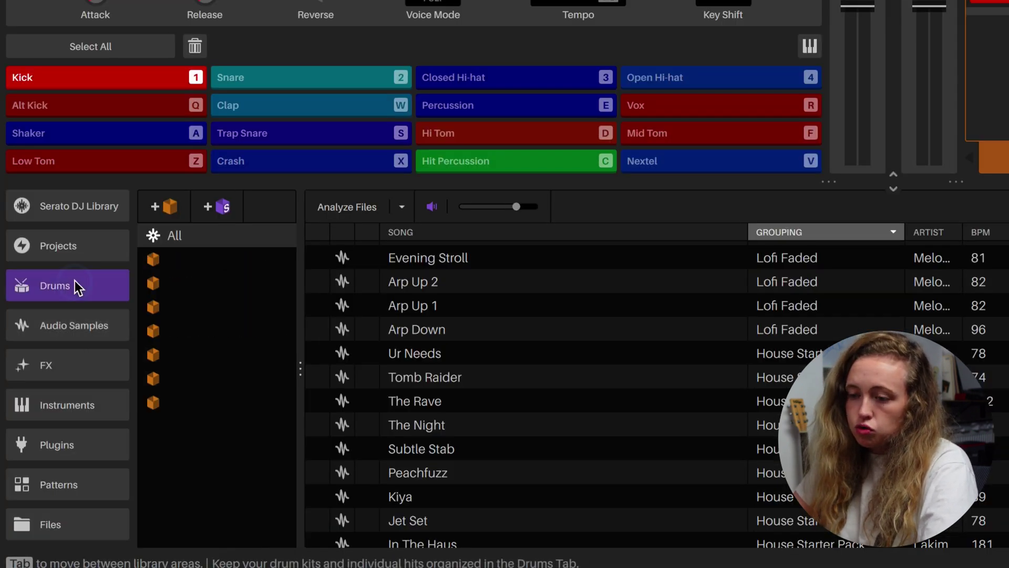
click(83, 376)
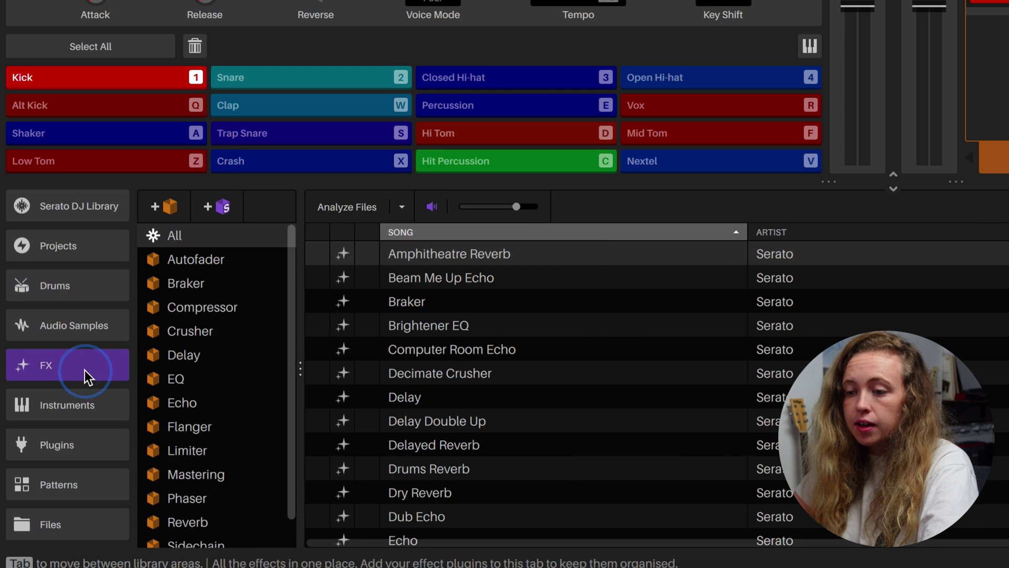
click(82, 409)
click(78, 453)
click(95, 481)
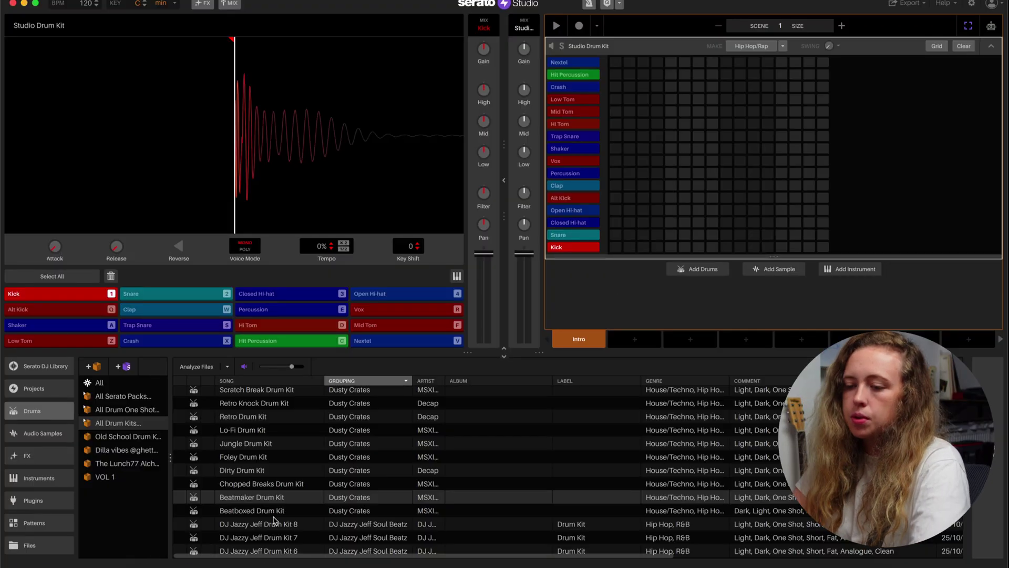
Browse the audio samples library and preview Mile High Electric Keys 2 and Evening Stroll from the Lofi Faded group
click(25, 433)
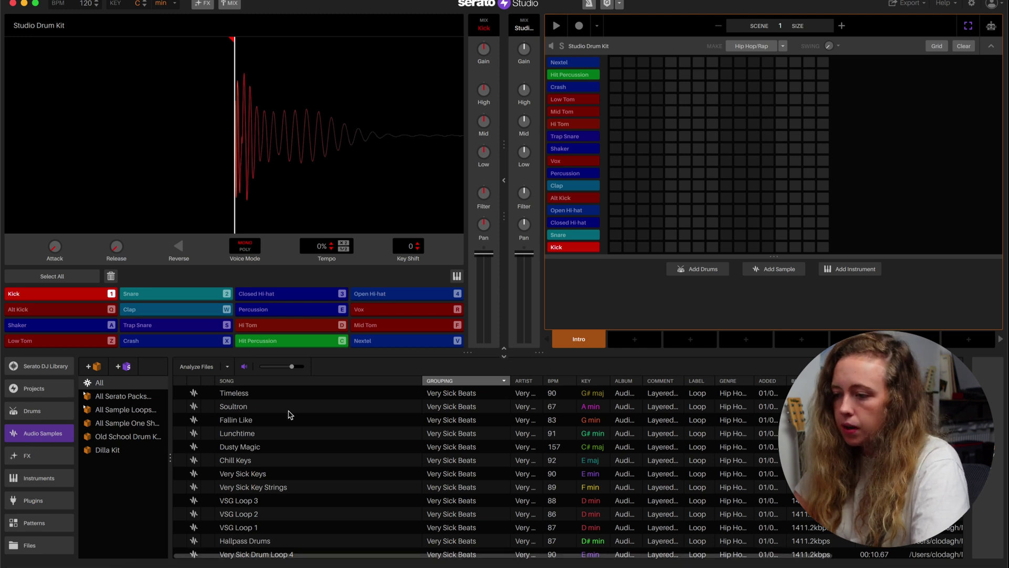
scroll(347, 471, down, 10)
click(348, 467)
scroll(349, 473, down, 3)
scroll(350, 475, up, 3)
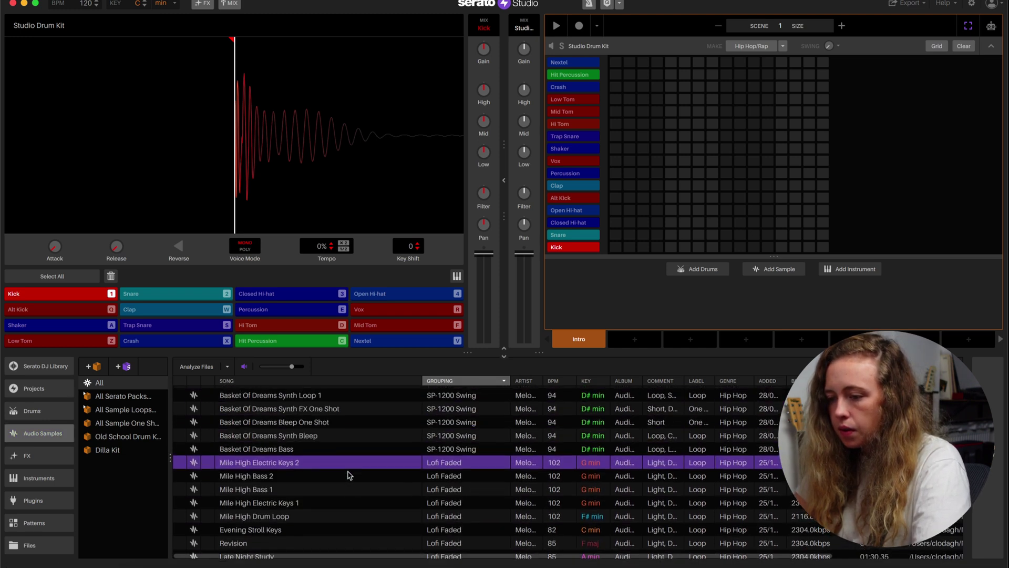
scroll(369, 477, down, 3)
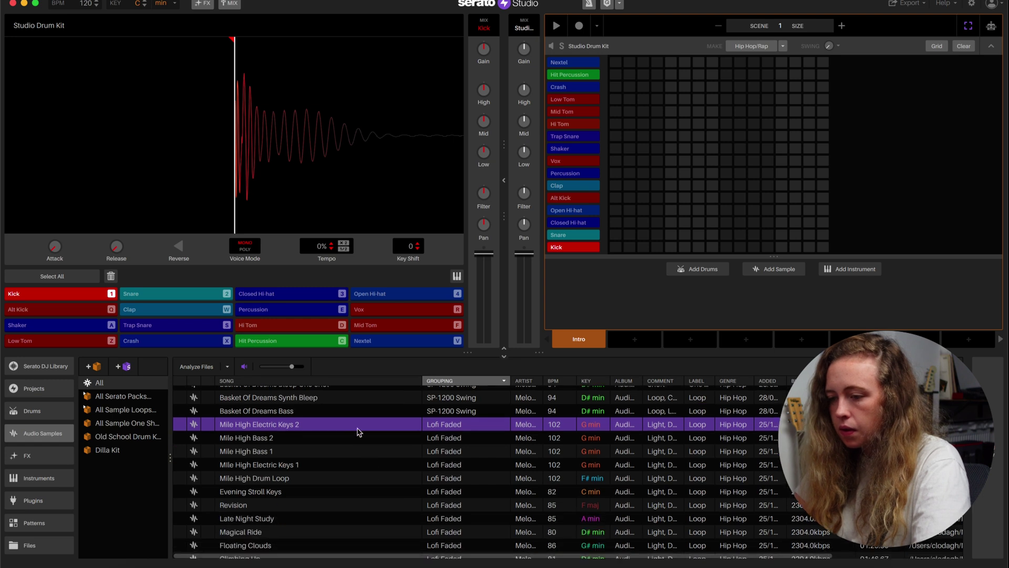
scroll(346, 463, down, 6)
click(326, 469)
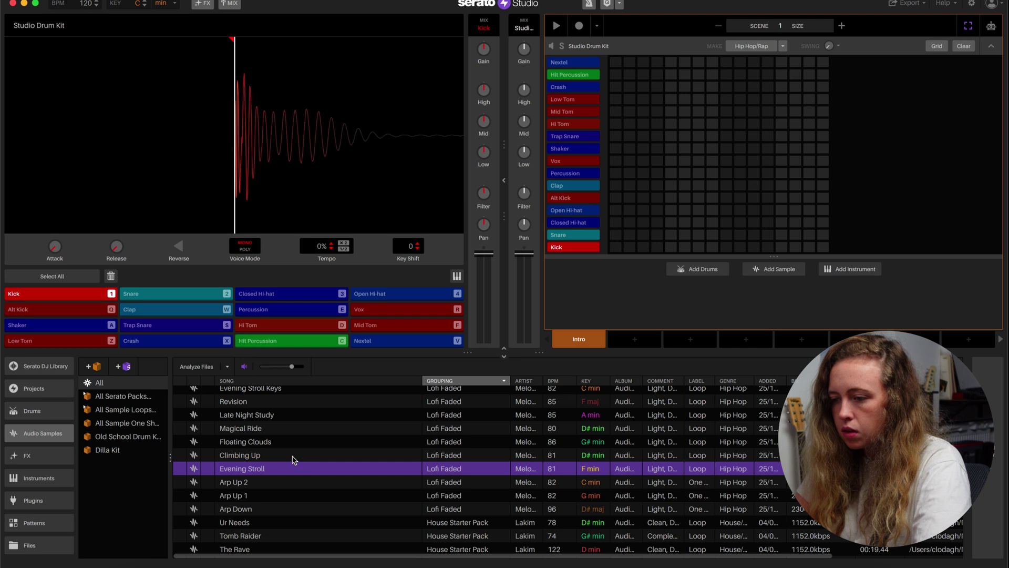
Load the Lofi Faded loop Magical Ride into the project as a new sample deck
scroll(293, 459, up, 2)
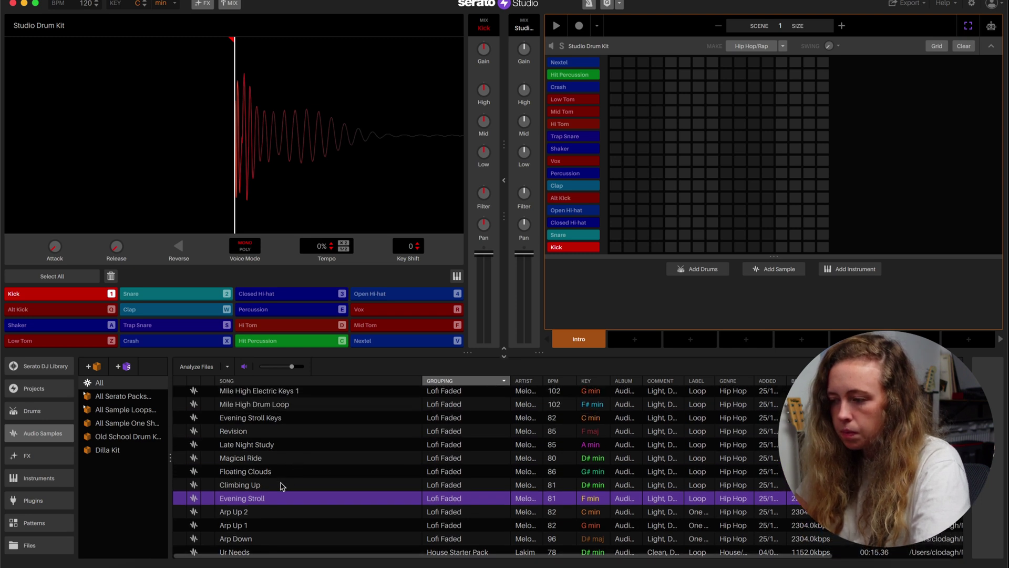
key(Up)
key(Up)
key(Up)
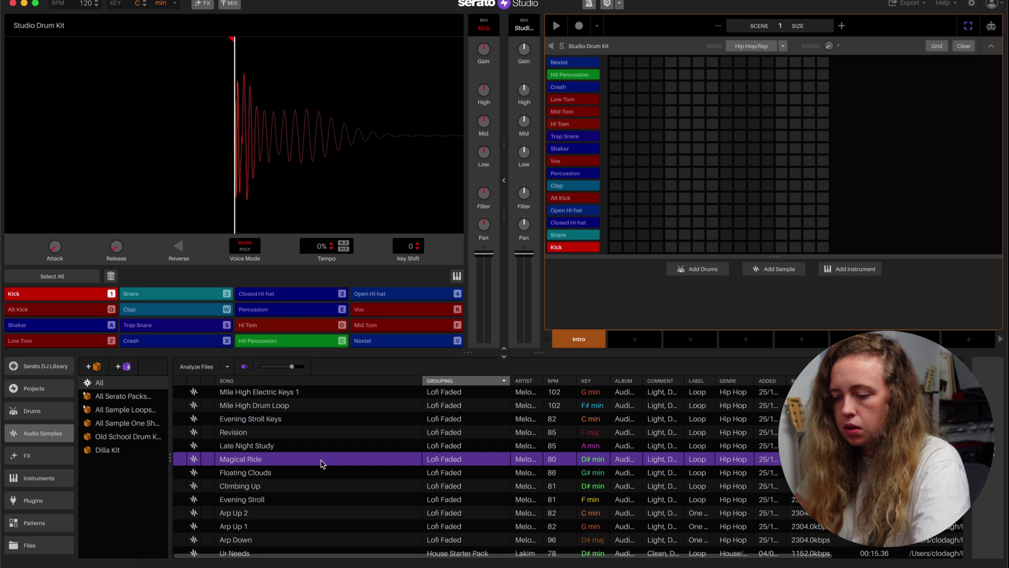
scroll(287, 430, down, 2)
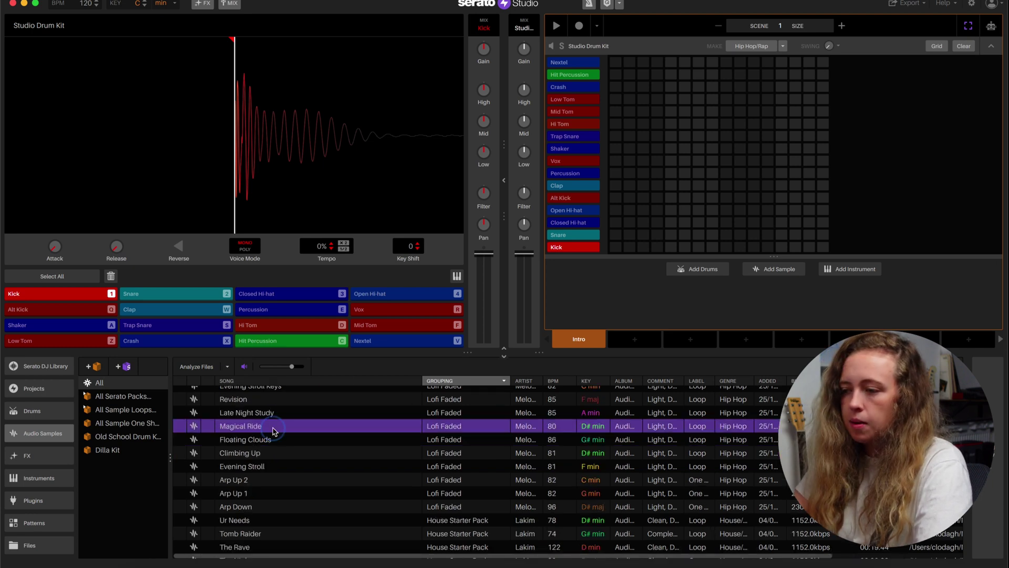
drag(273, 430, 663, 281)
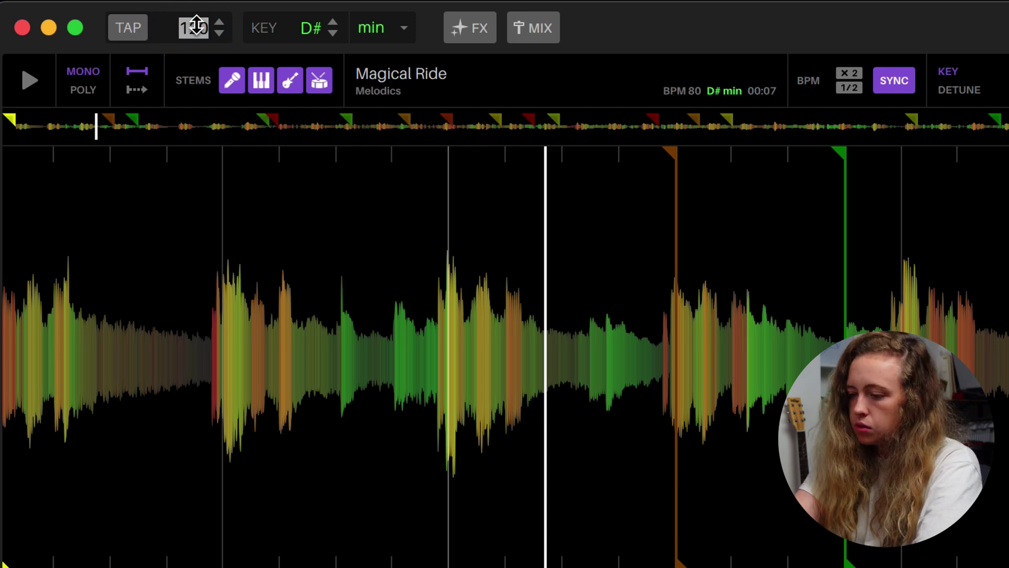
Set the project tempo to 89 BPM
text(89)
key(Return)
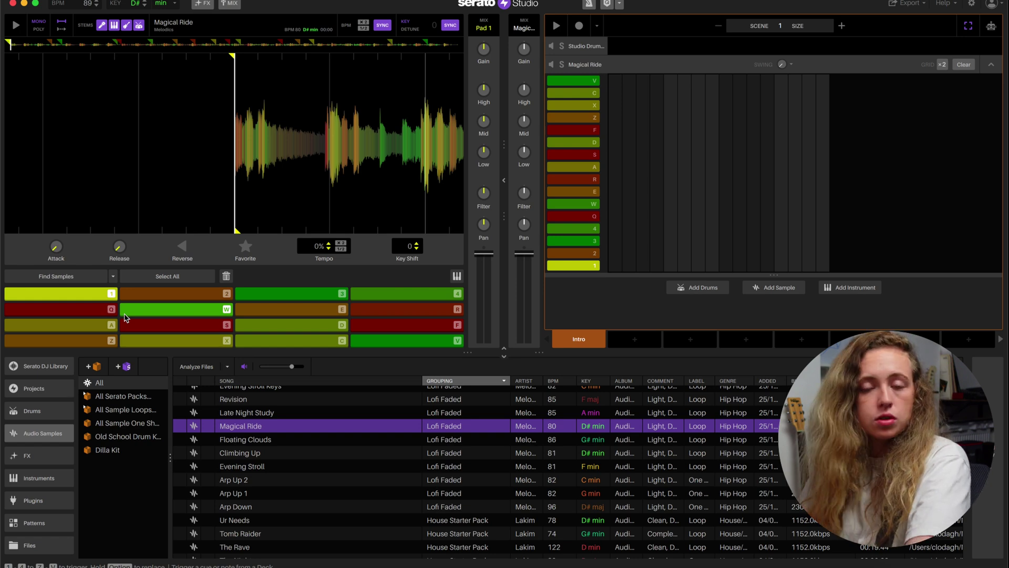
Clear all of Magical Ride's pads at once and rewind the waveform to the sample's start
click(178, 276)
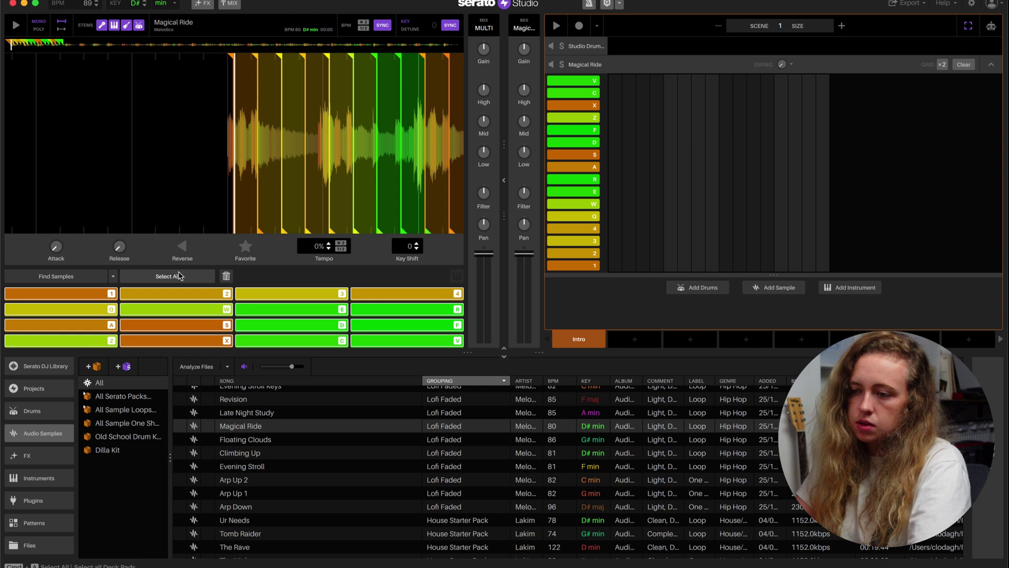
click(226, 277)
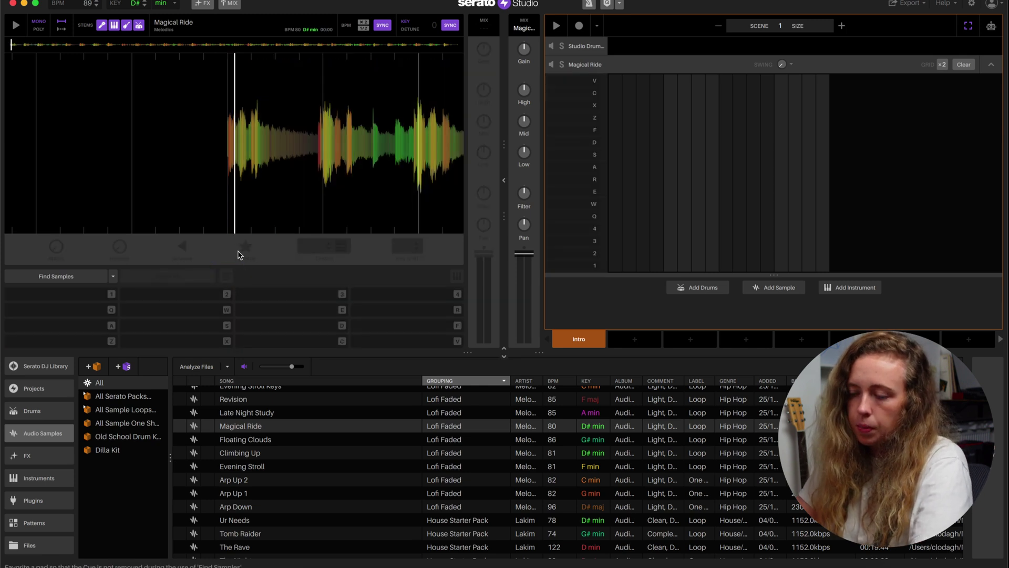
drag(254, 127, 338, 125)
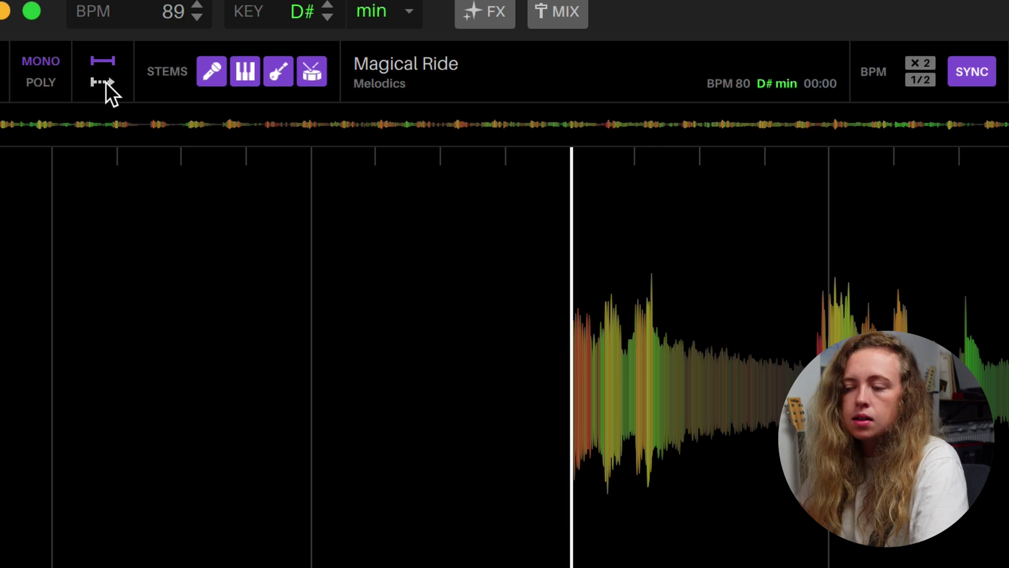
Set Magical Ride's pad playback to Trigger mode and fill its pads automatically with Find Samples
click(105, 83)
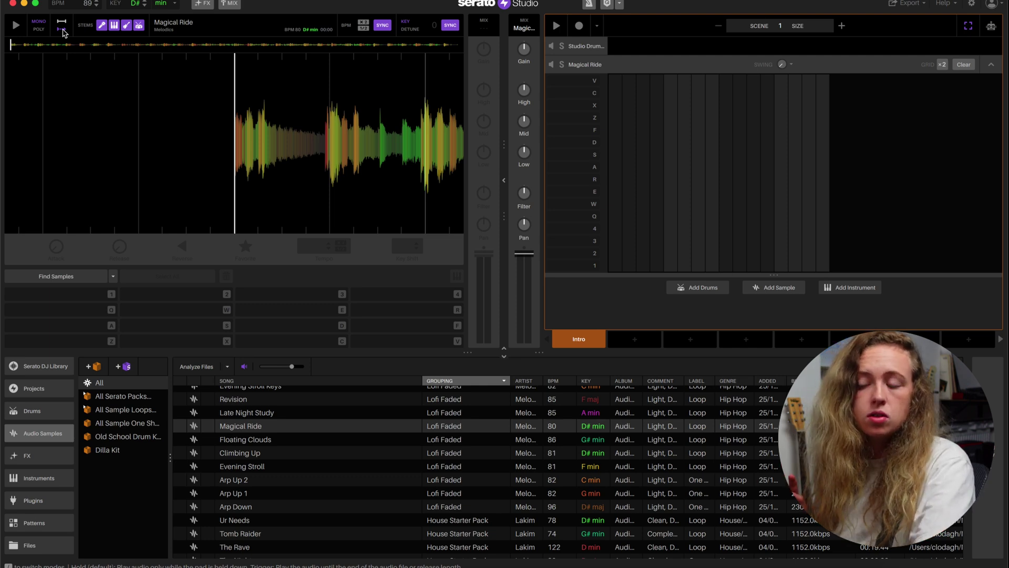
click(66, 276)
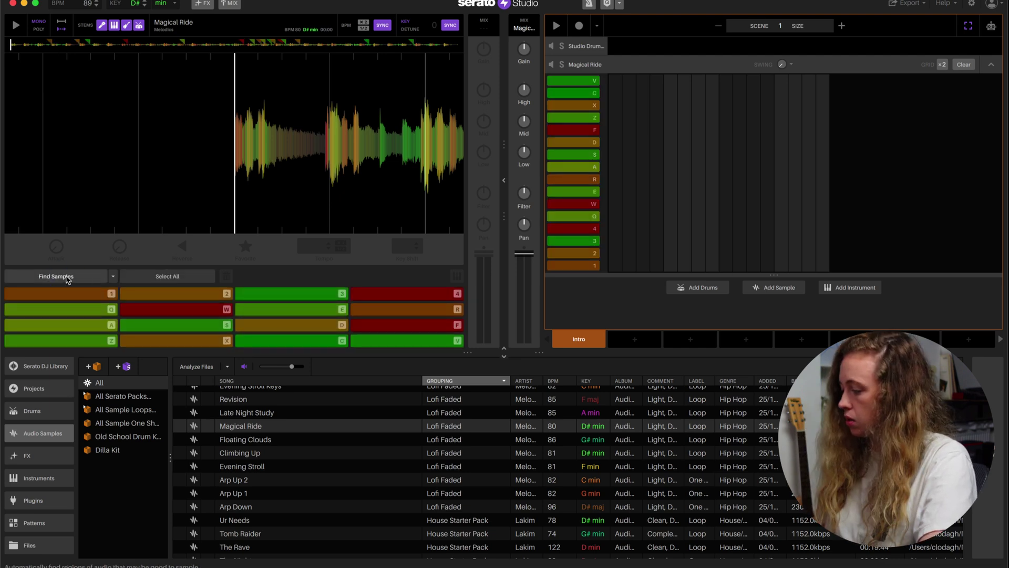
Audition the found Magical Ride samples on several pads, including W, R, S, F and 4
key(w)
key(r)
key(s)
key(f)
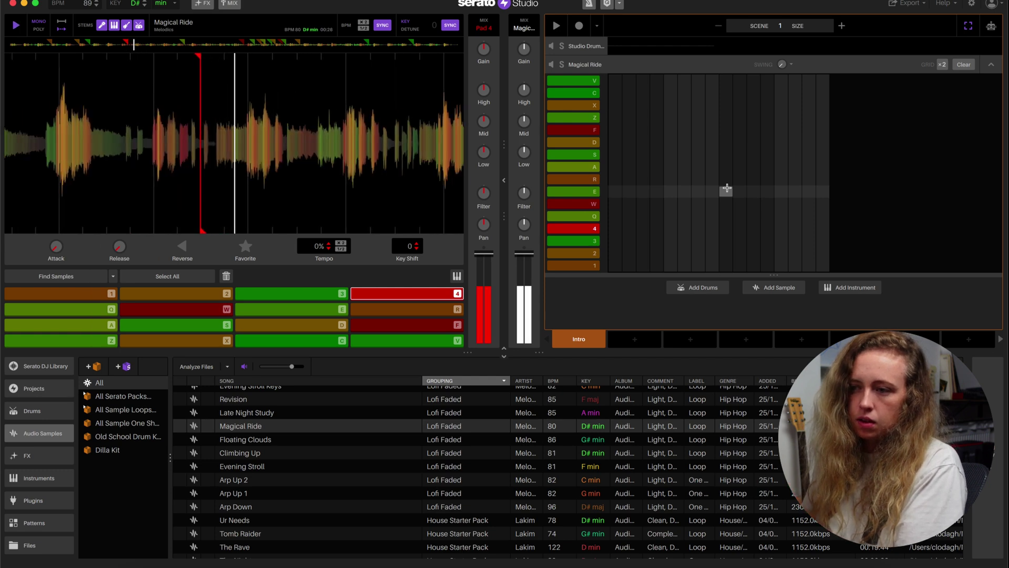
key(space)
key(space)
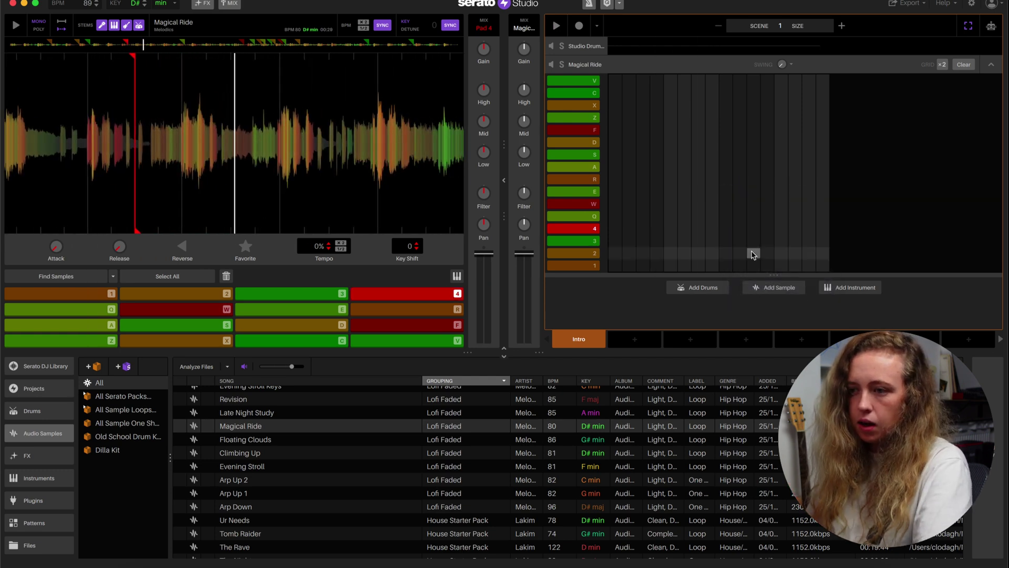
Move pad 4's cue point slightly earlier, to just before the preceding short burst in the waveform, and audition it
scroll(34, 131, up, 3)
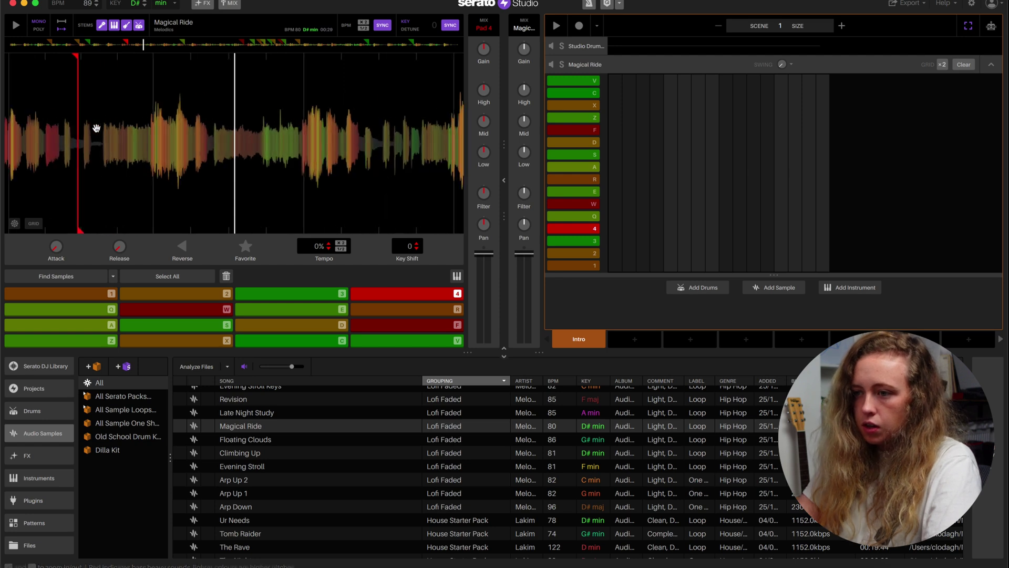
scroll(94, 136, left, 5)
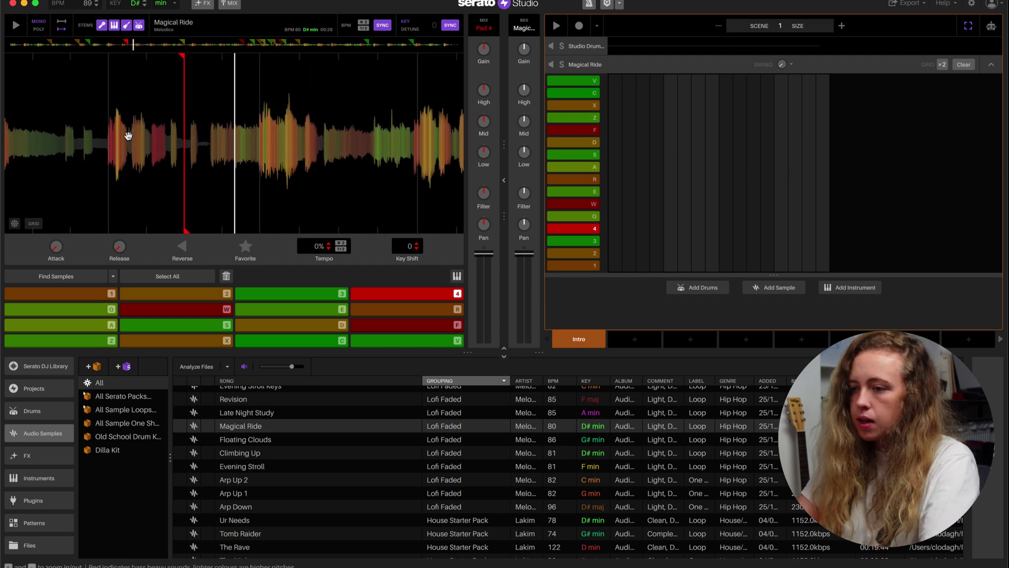
scroll(121, 139, right, 2)
mouse_move(133, 55)
mouse_down()
mouse_move(187, 62)
mouse_move(154, 59)
mouse_up()
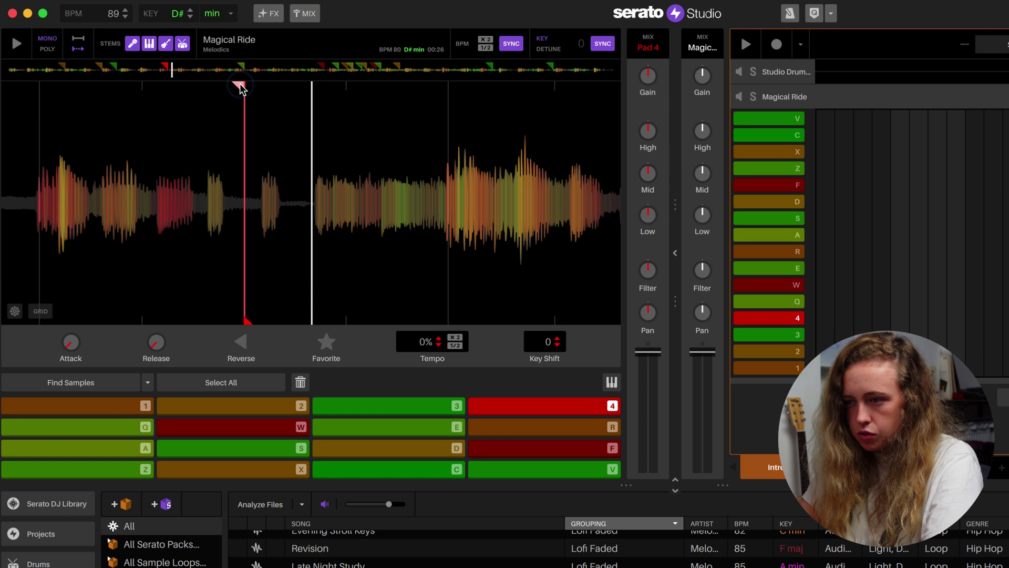
key(d)
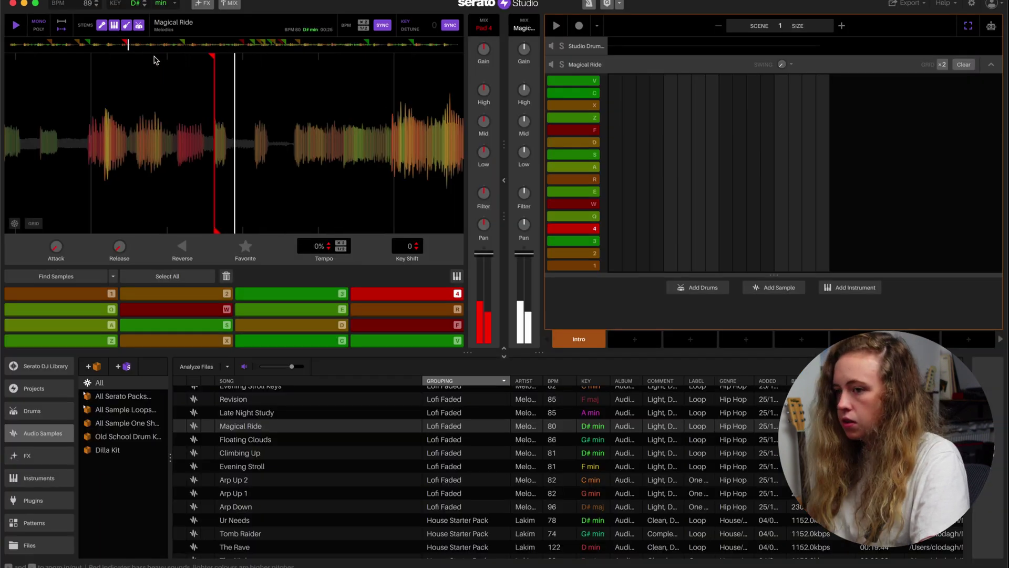
Record a Magical Ride pad pattern into the sequencer and shorten the pad 2 note in bars 3-4 to half its length
click(581, 26)
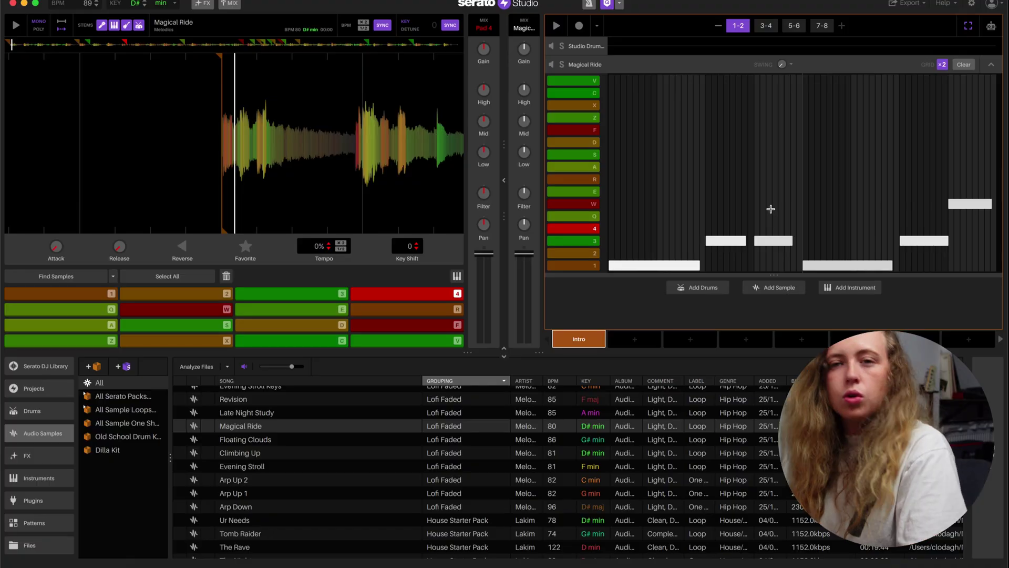
click(767, 26)
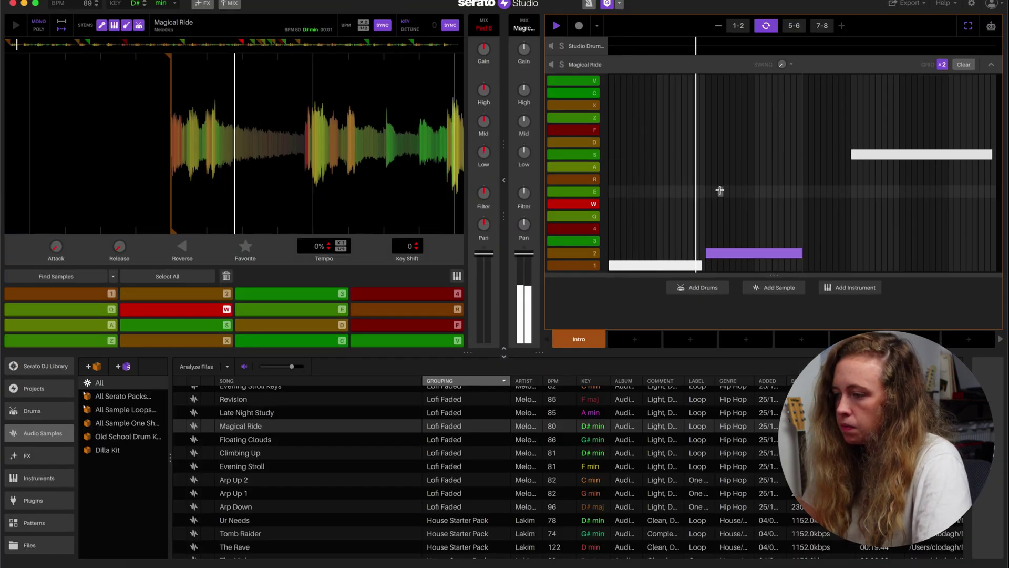
drag(802, 253, 757, 253)
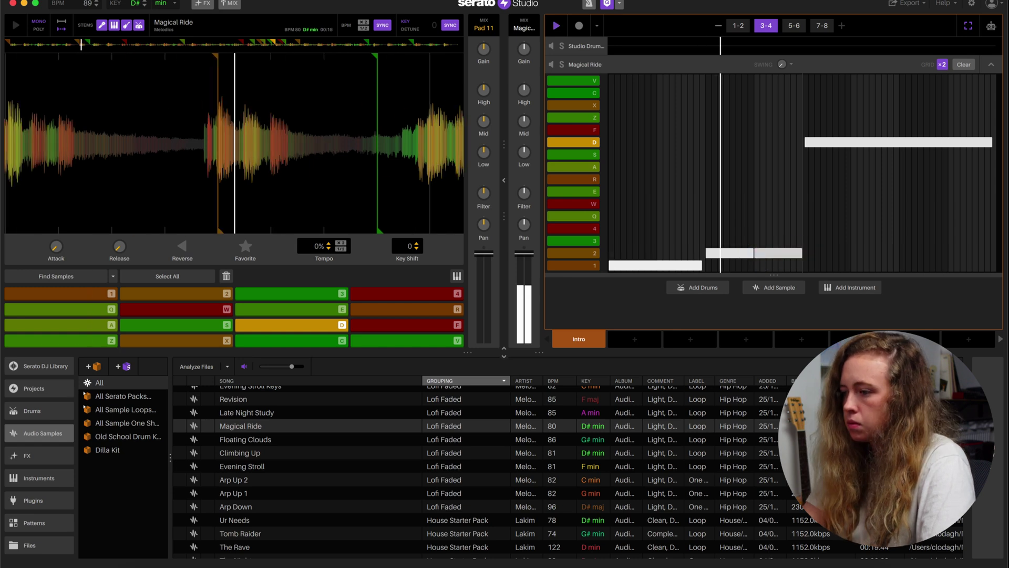
Add a short pad C note at the end of bars 3-4, trim the pad D note to end where it starts, and play the result
click(593, 95)
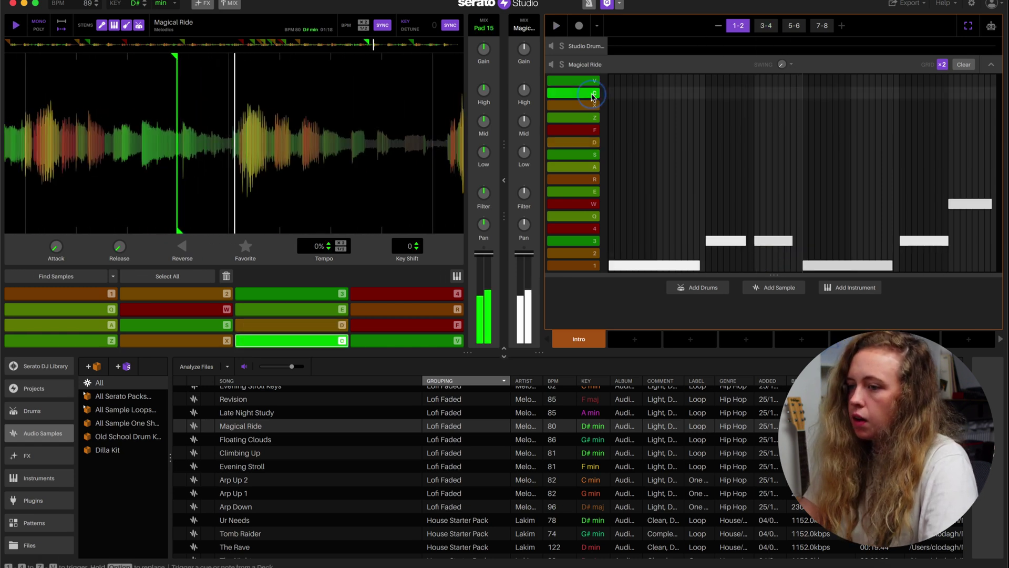
click(767, 26)
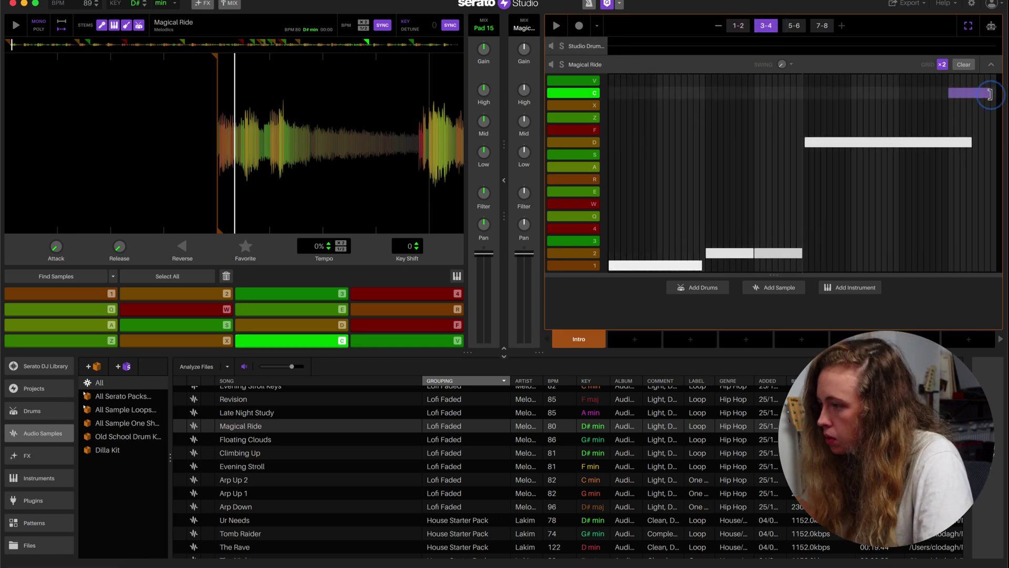
drag(971, 142, 947, 142)
key(space)
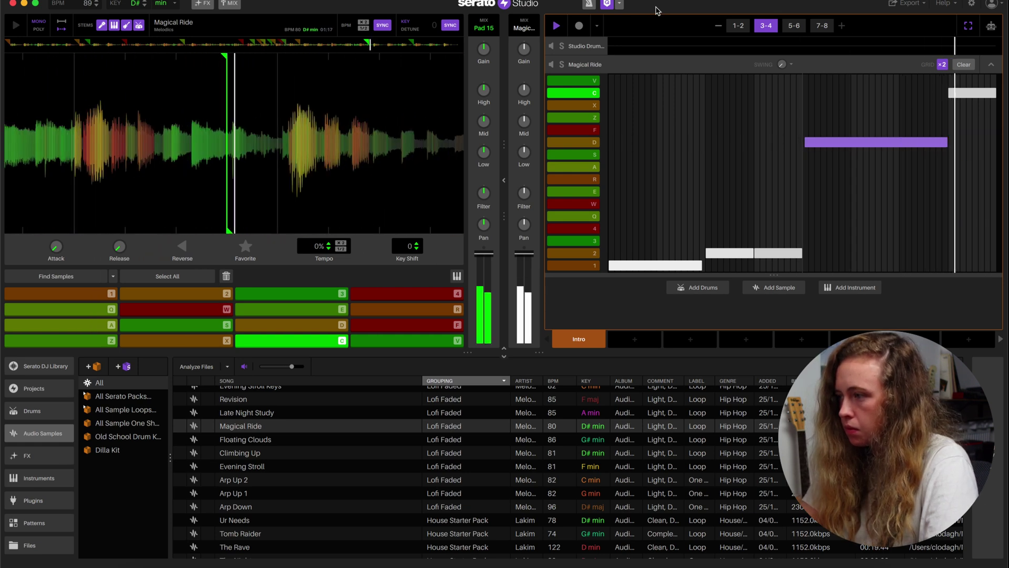
Reduce the scene size to four bars
click(720, 27)
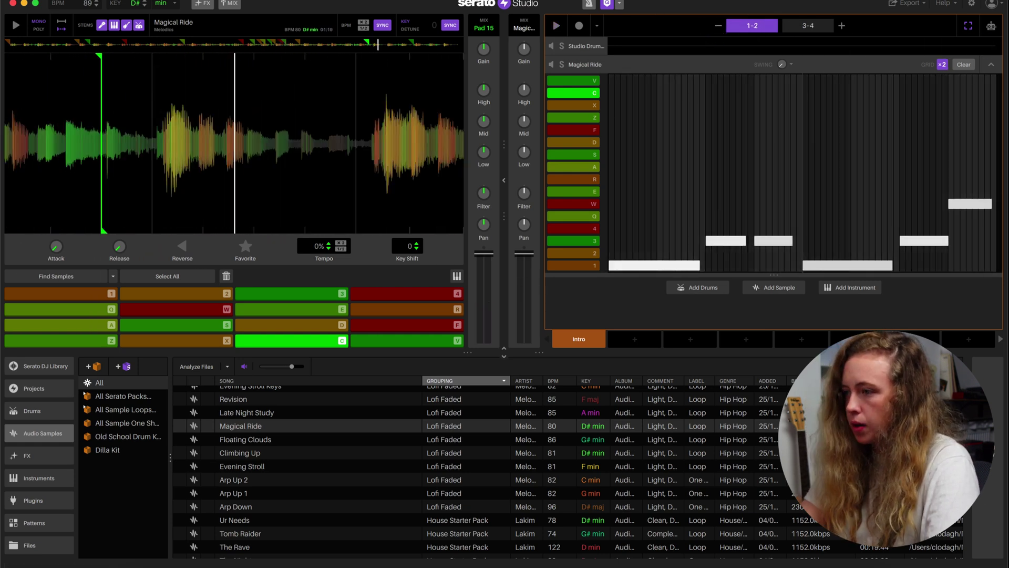
Replace the Studio Drum Kit with the Dirty Drum Kit from the Dusty Crates group
click(583, 45)
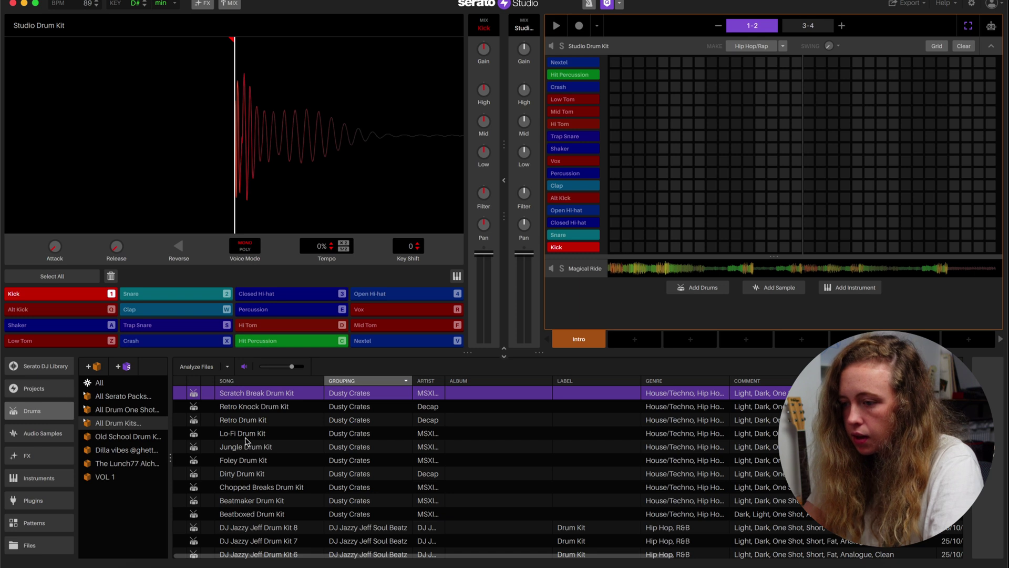
scroll(256, 483, up, 1)
double_click(266, 497)
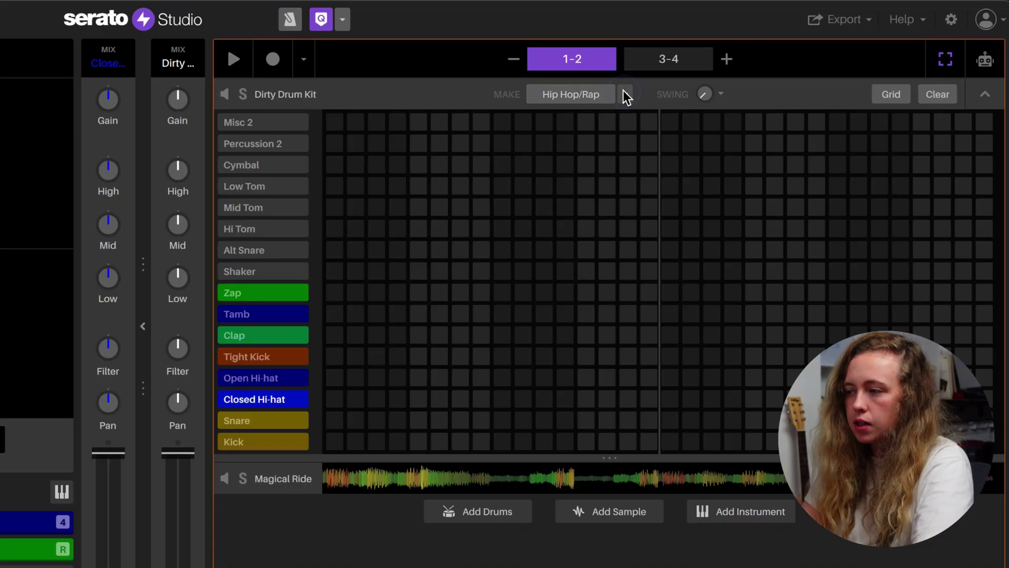
Generate a Hip Hop/Rap drum pattern for the Dirty Drum Kit and play it with the sample
click(625, 94)
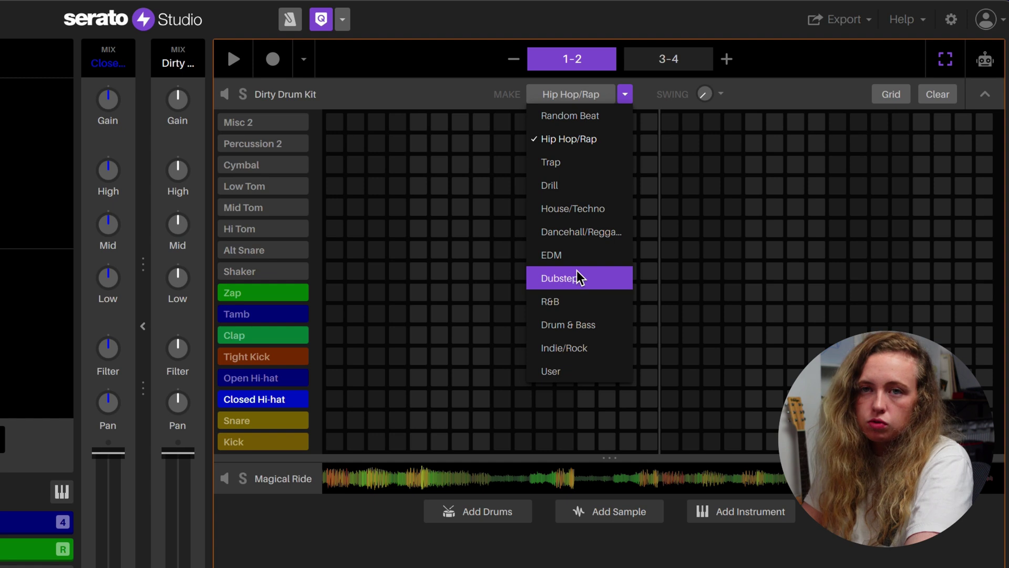
click(639, 87)
click(562, 93)
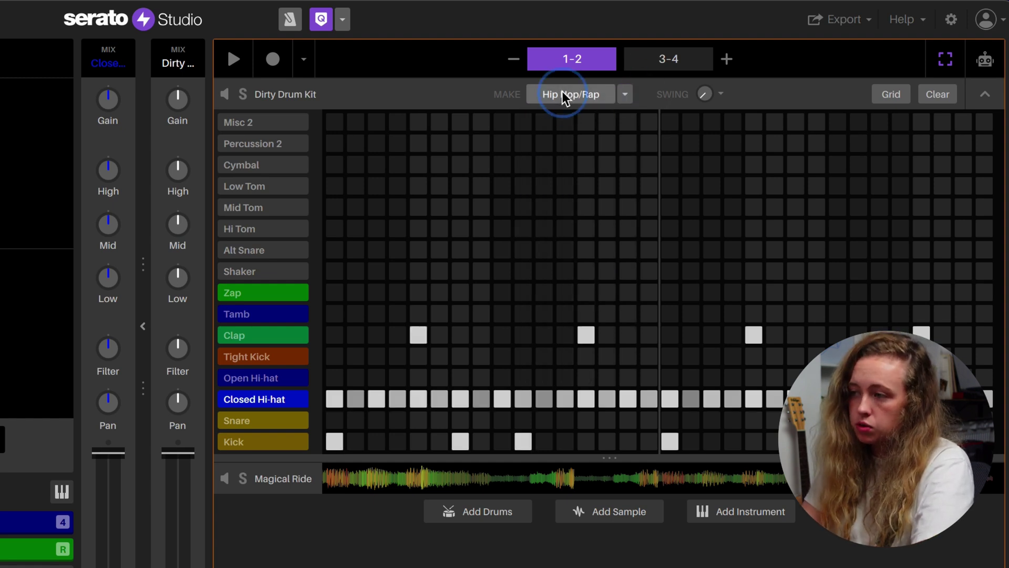
key(space)
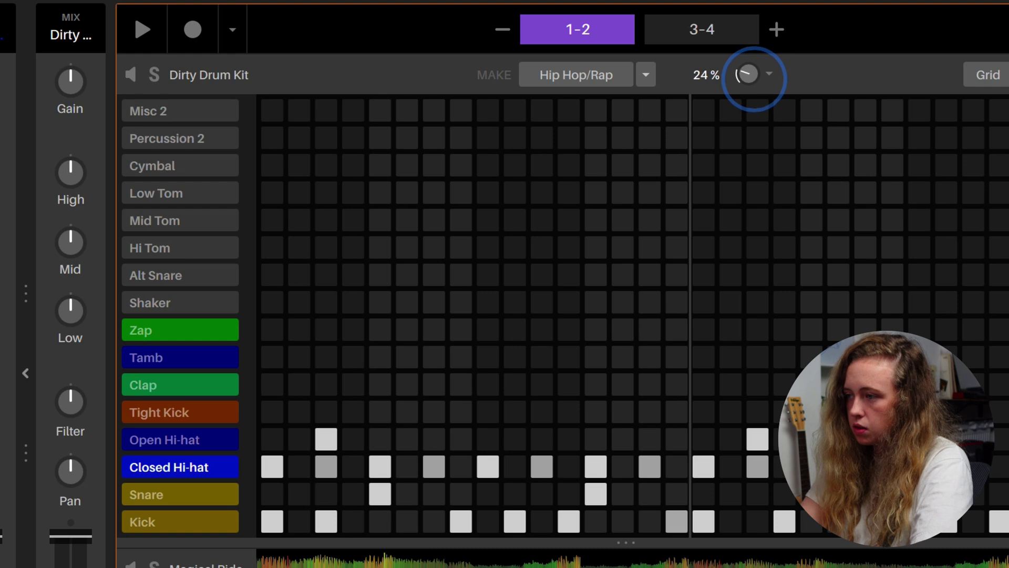
Set the drum deck's swing to 29% while listening to the pattern
key(space)
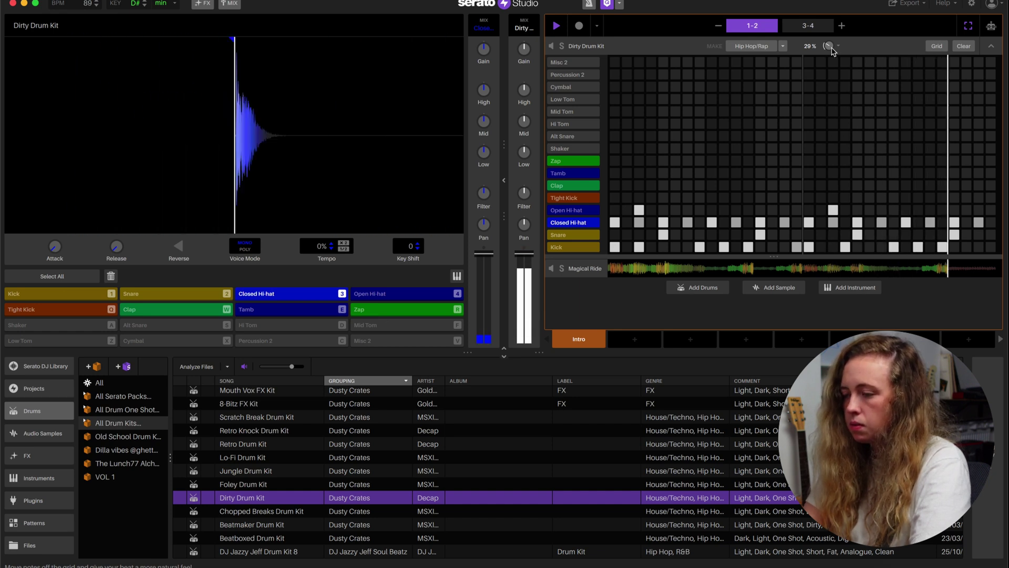
key(space)
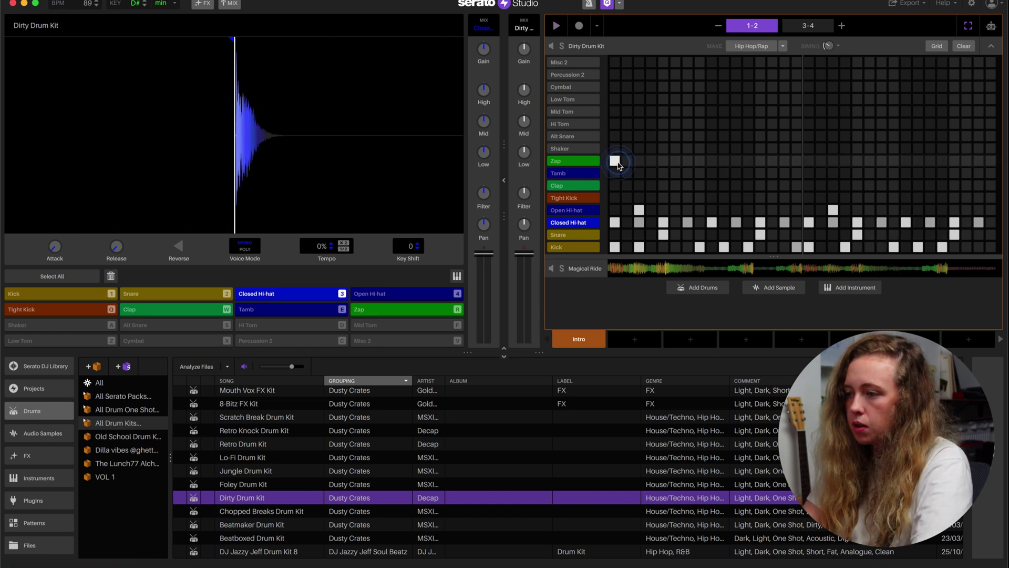
Audition the Tamb pad and the beat, and add a kick on step 15 of bar 1
key(e)
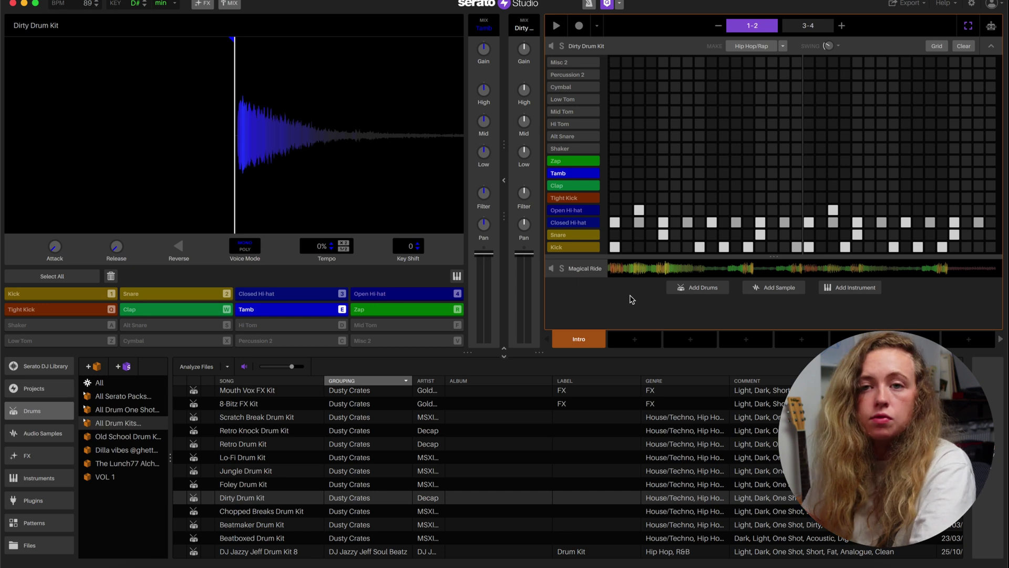
key(space)
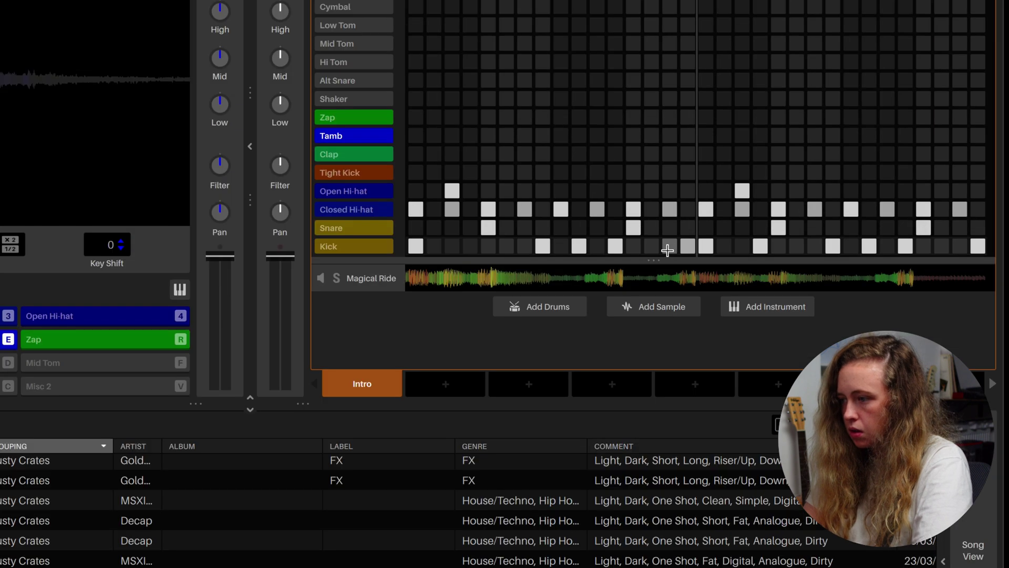
click(667, 246)
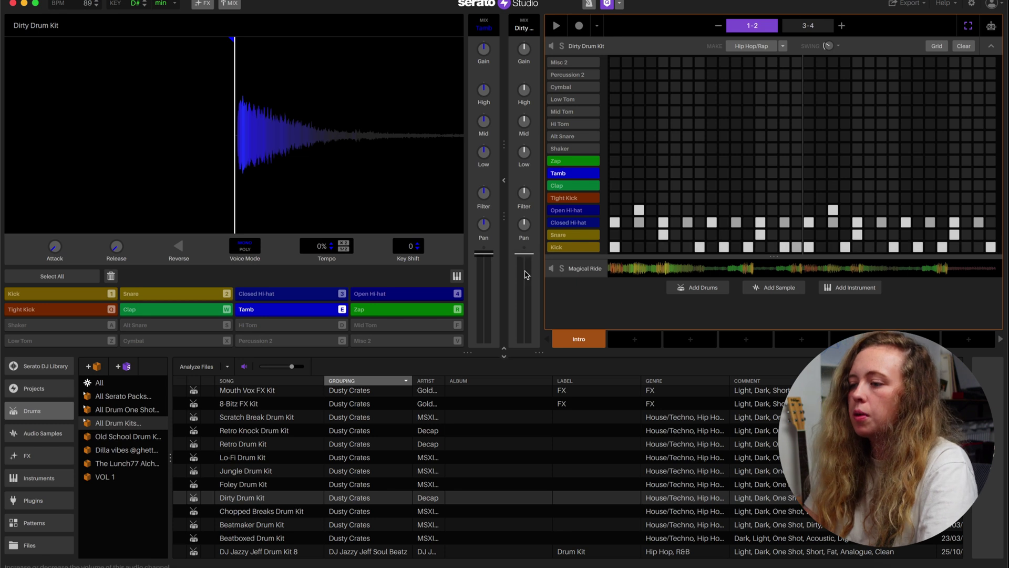
Replace the Closed Hi-hat sound with JayDeeHat29 from Crate 1 and play the beat
click(239, 294)
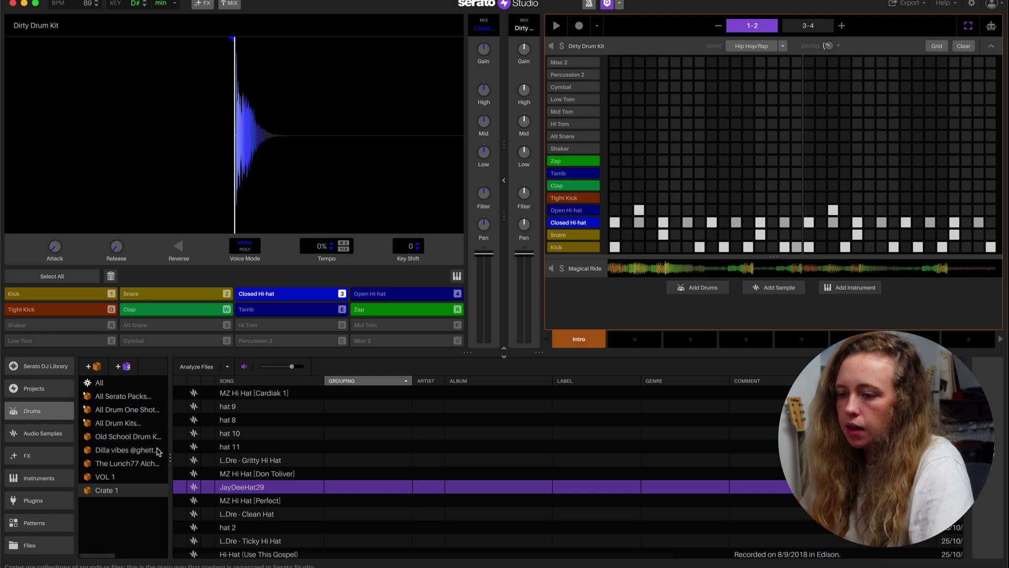
click(282, 297)
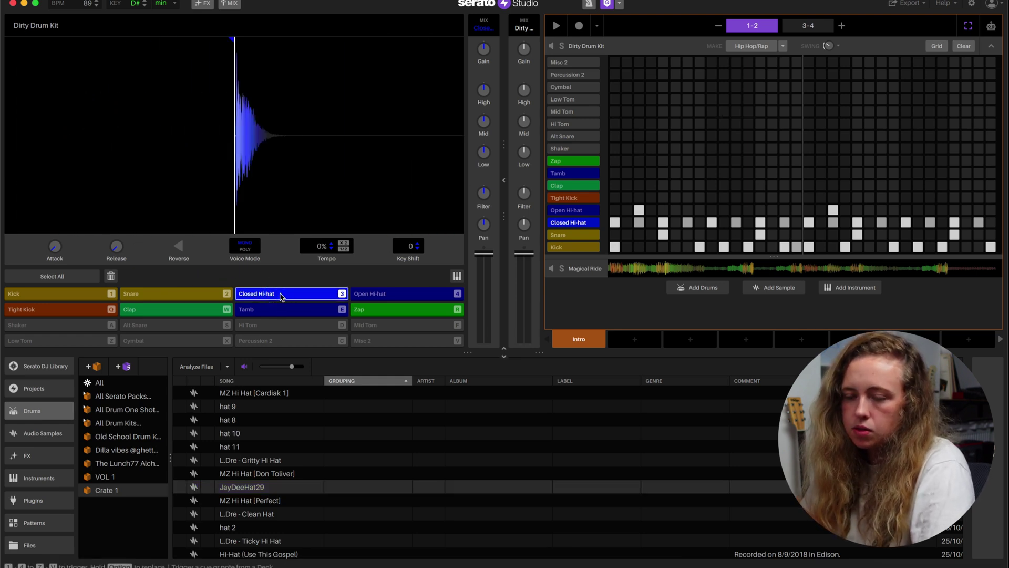
right_click(281, 297)
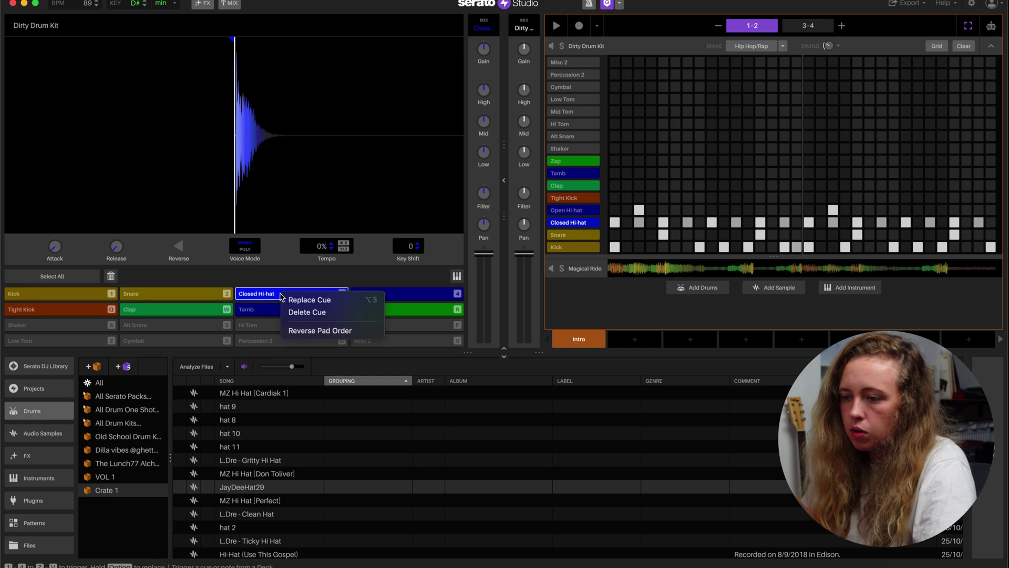
click(300, 312)
drag(235, 491, 298, 295)
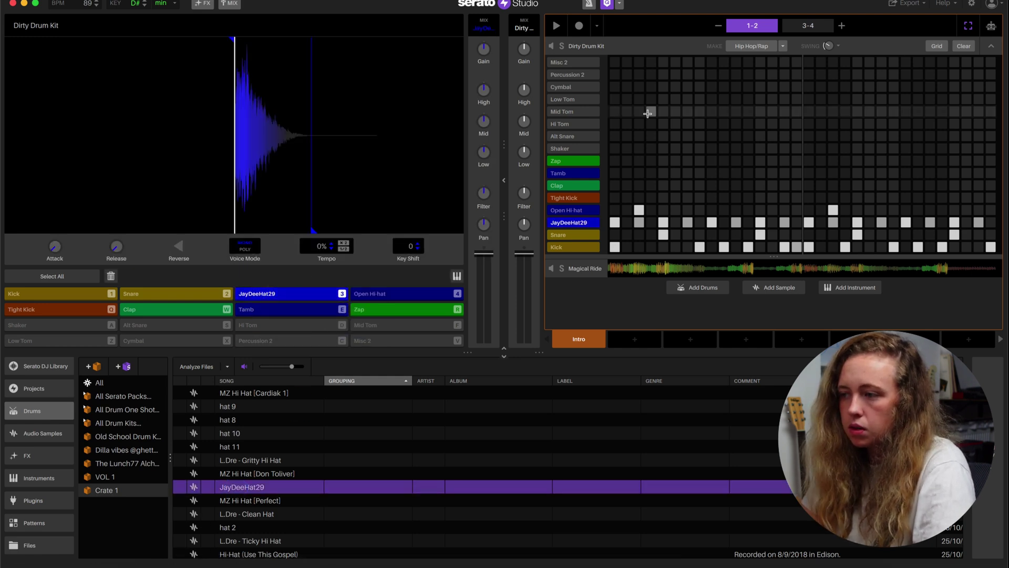
key(space)
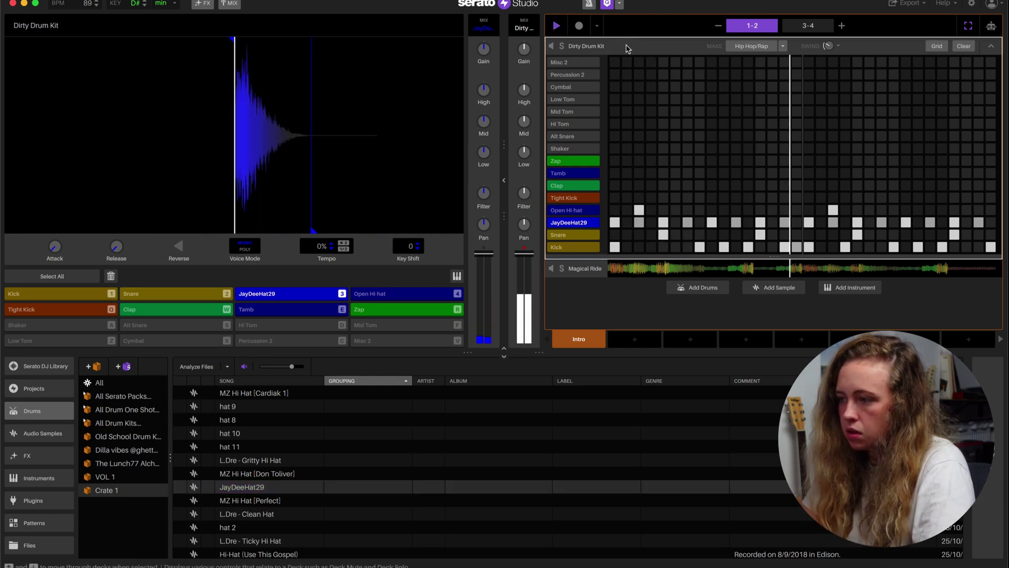
key(space)
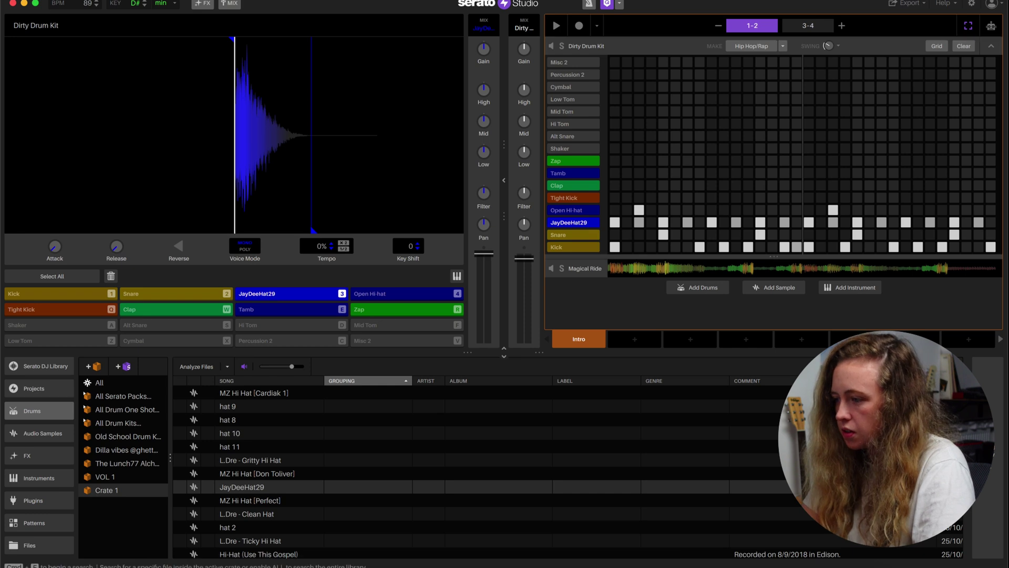
Replace the Snare sound with j dilla snare 2 from Crate 1 and play the beat
click(153, 293)
right_click(181, 290)
click(206, 309)
drag(240, 525, 180, 298)
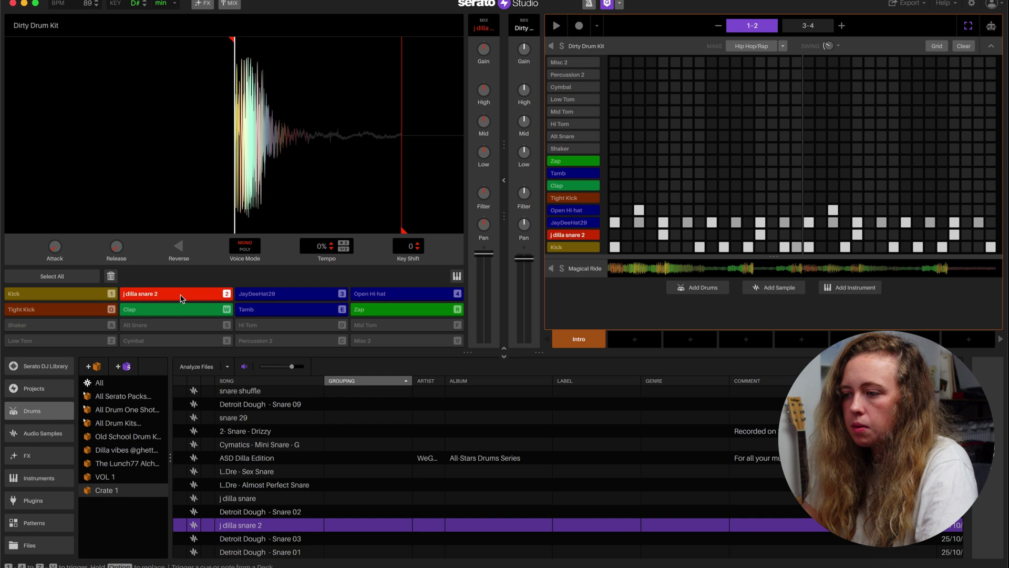
key(space)
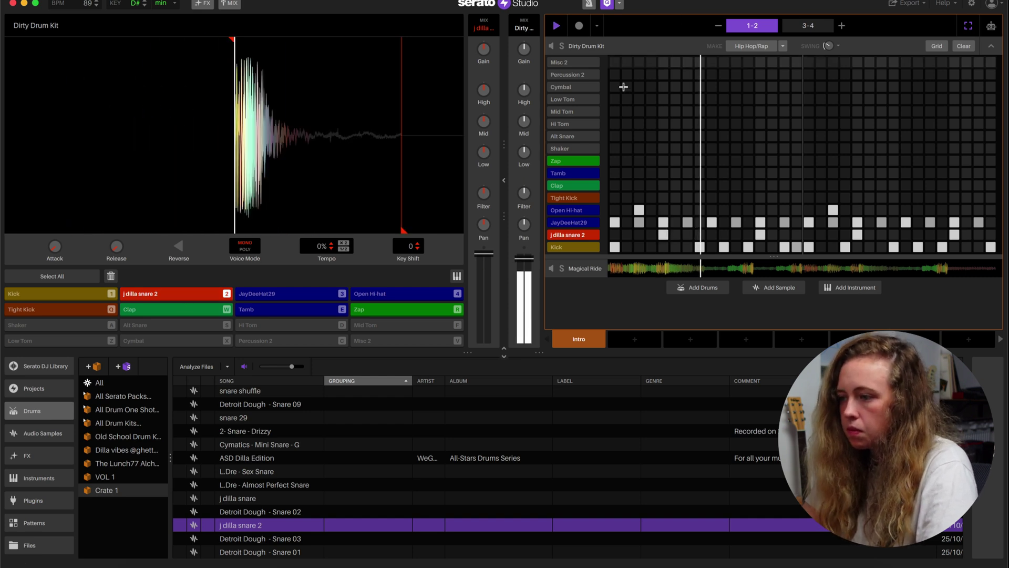
Load Dilla Snare 21 onto the Alt Snare pad with hits on beats 2 and 4, and play the layered snares
scroll(368, 473, down, 5)
click(242, 539)
drag(242, 538, 178, 325)
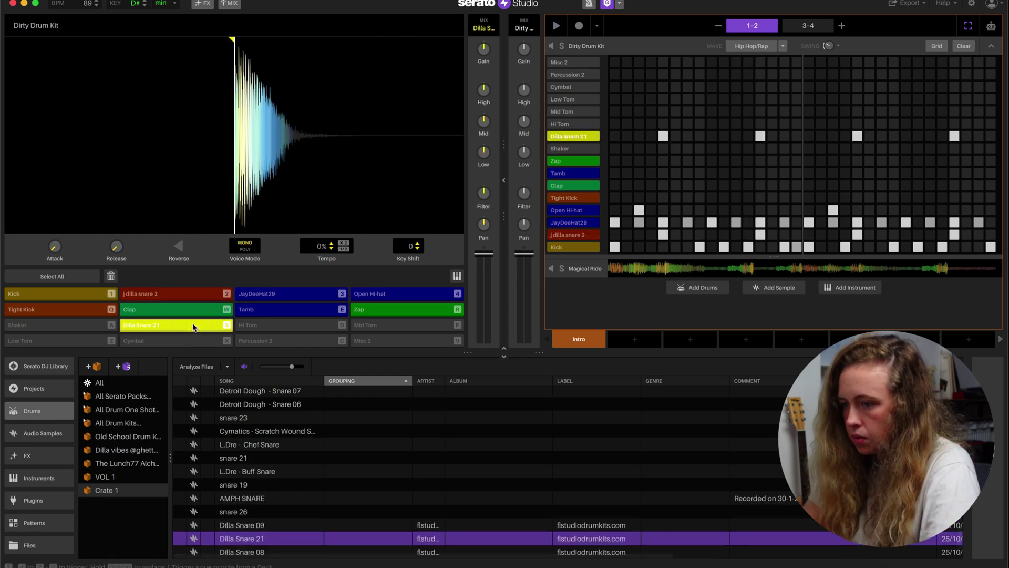
key(space)
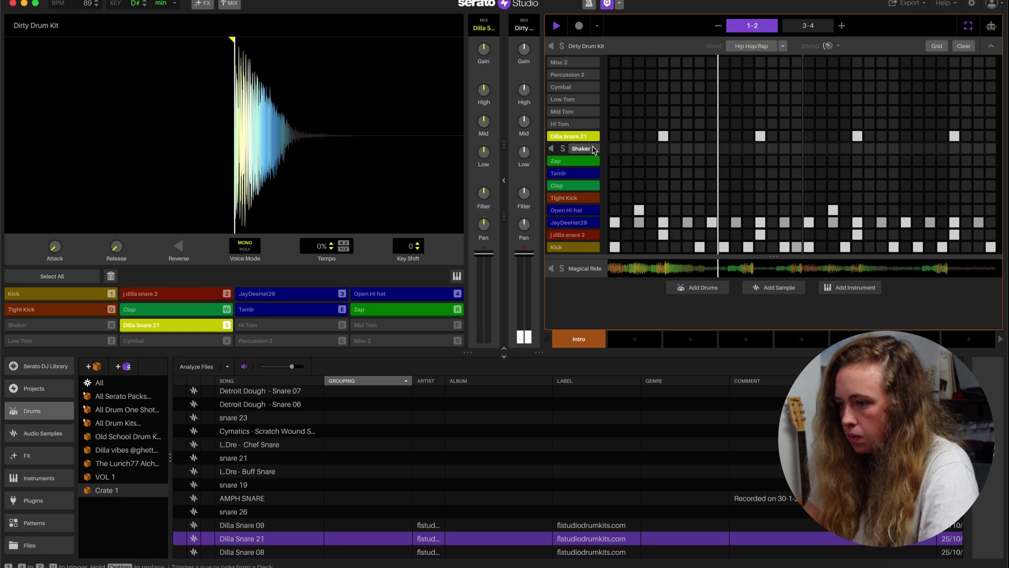
key(space)
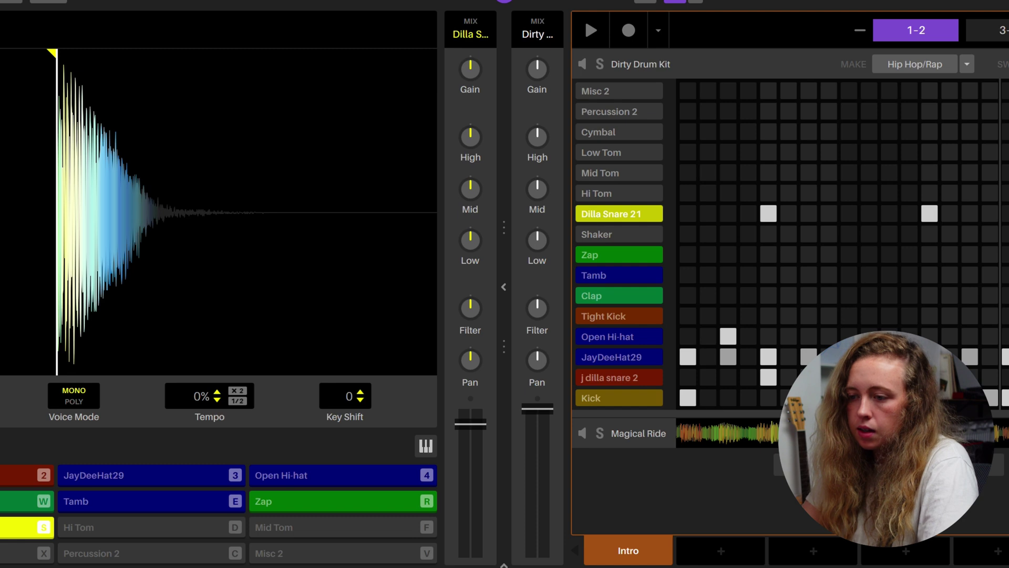
Lower the Dilla Snare 21 channel volume to about -4 dB and check it against the beat
key(s)
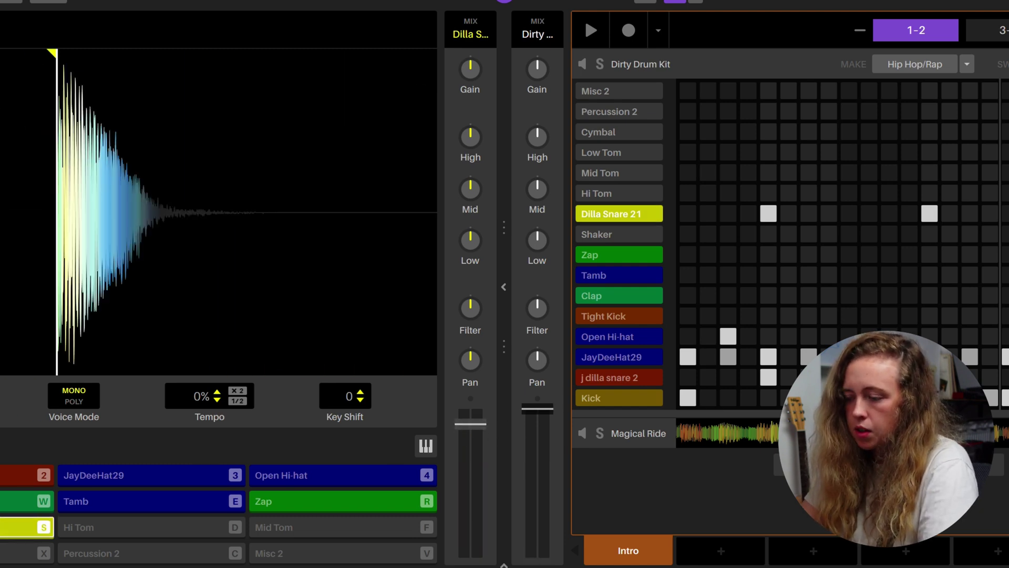
drag(470, 424, 461, 432)
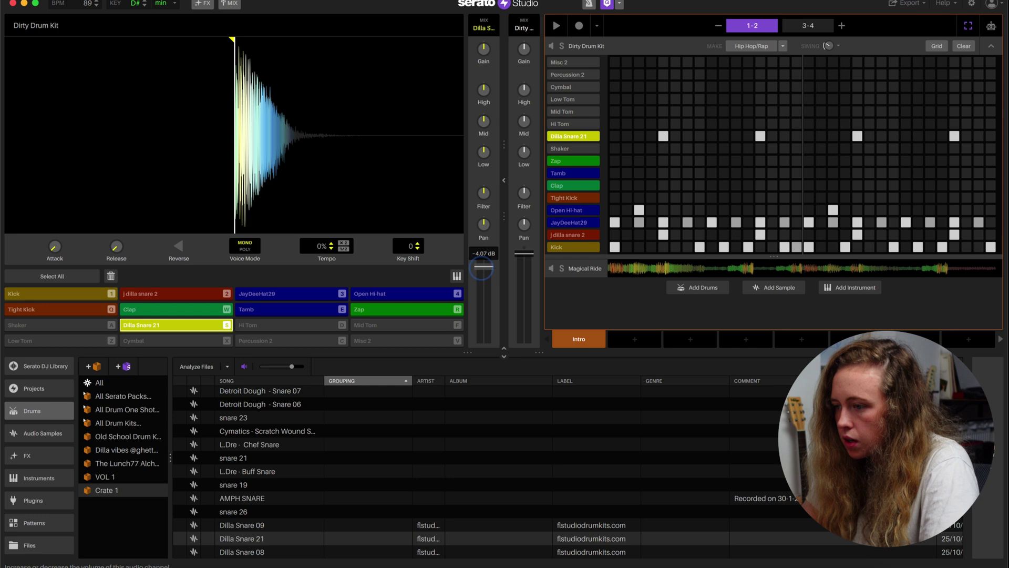
key(space)
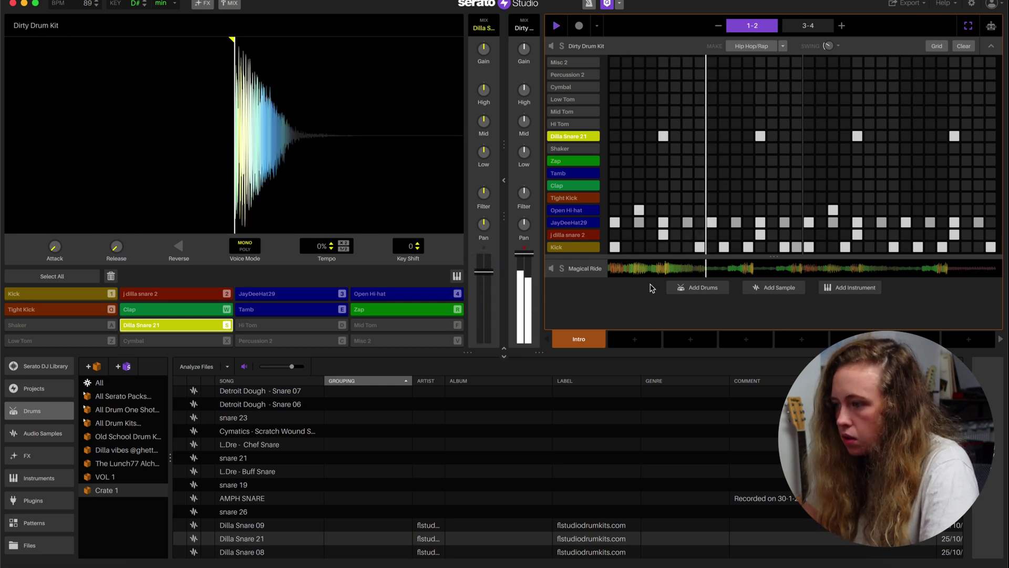
key(space)
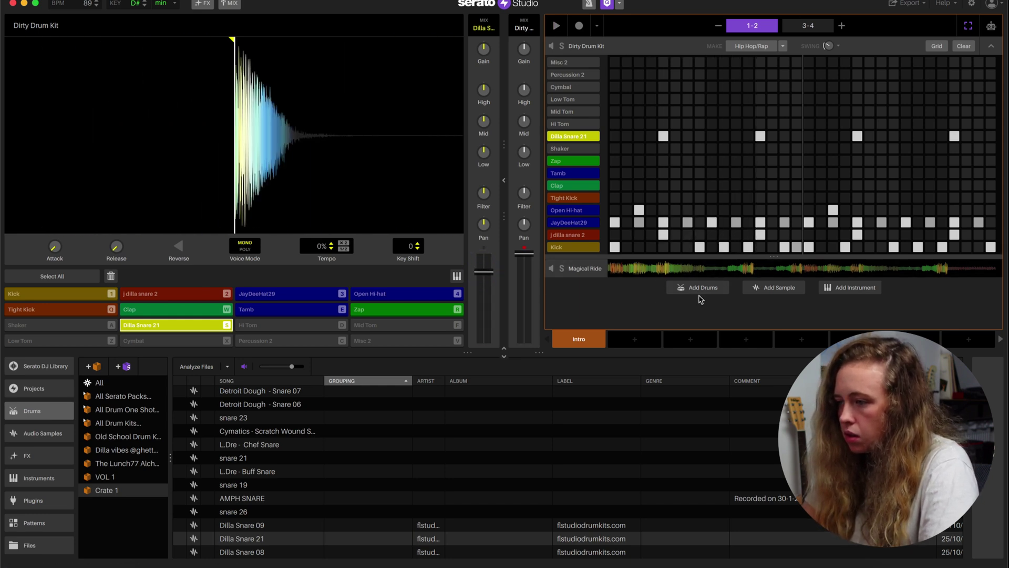
Add extra Dilla Snare 21 hits on step 8 of bars 1 and 2, adjust their velocity, and play the full pattern
click(700, 137)
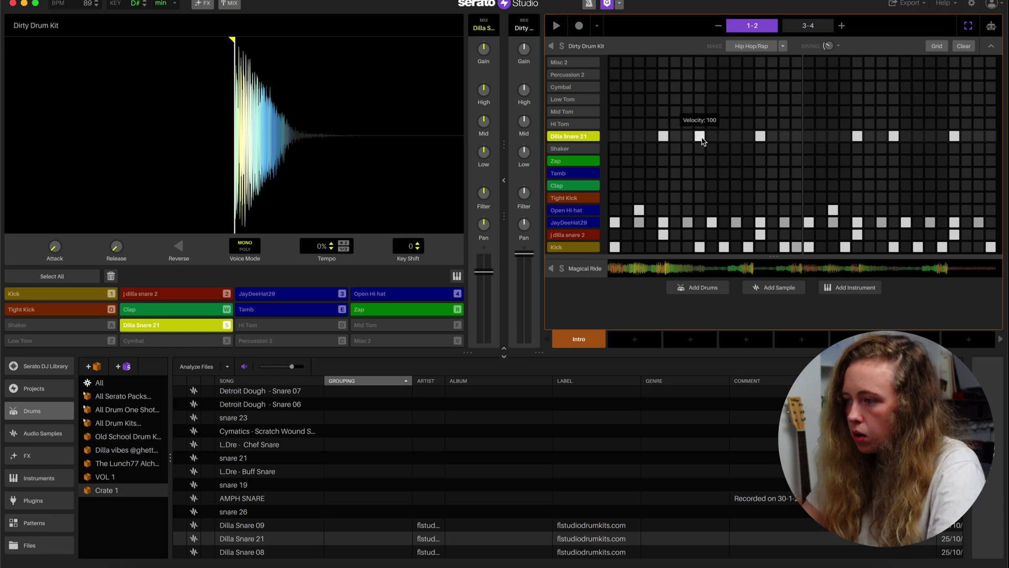
drag(700, 139, 700, 140)
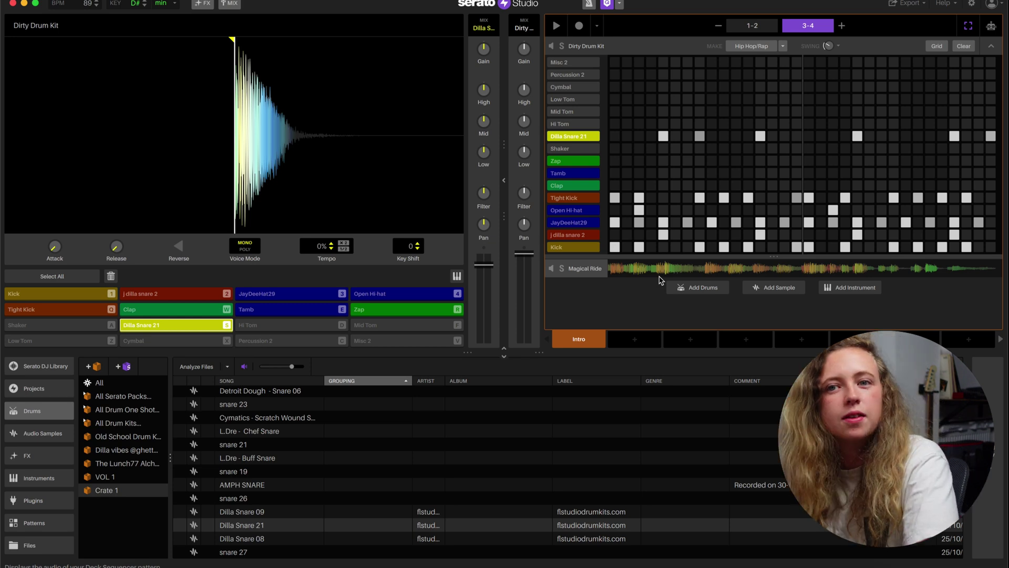
key(space)
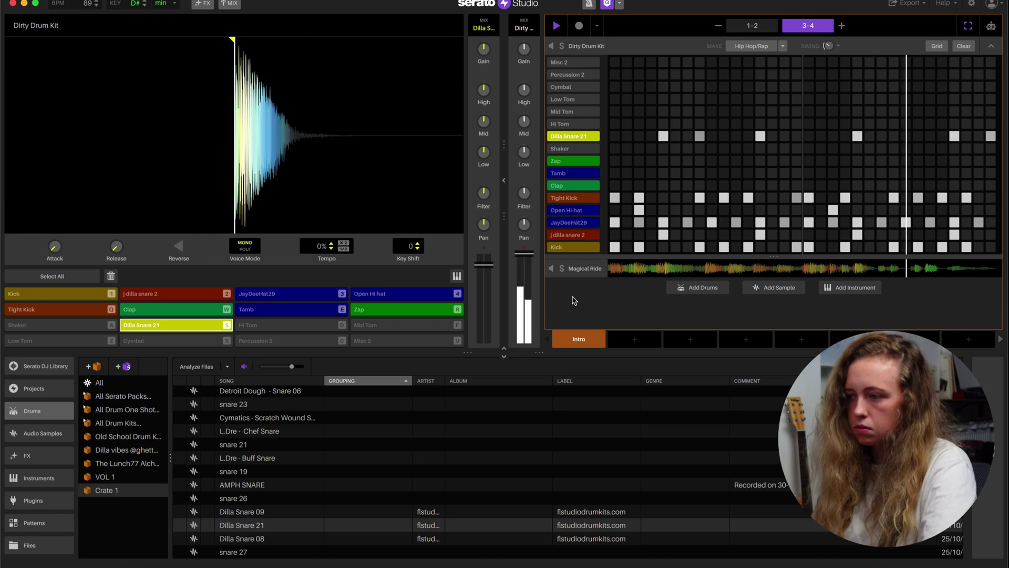
key(space)
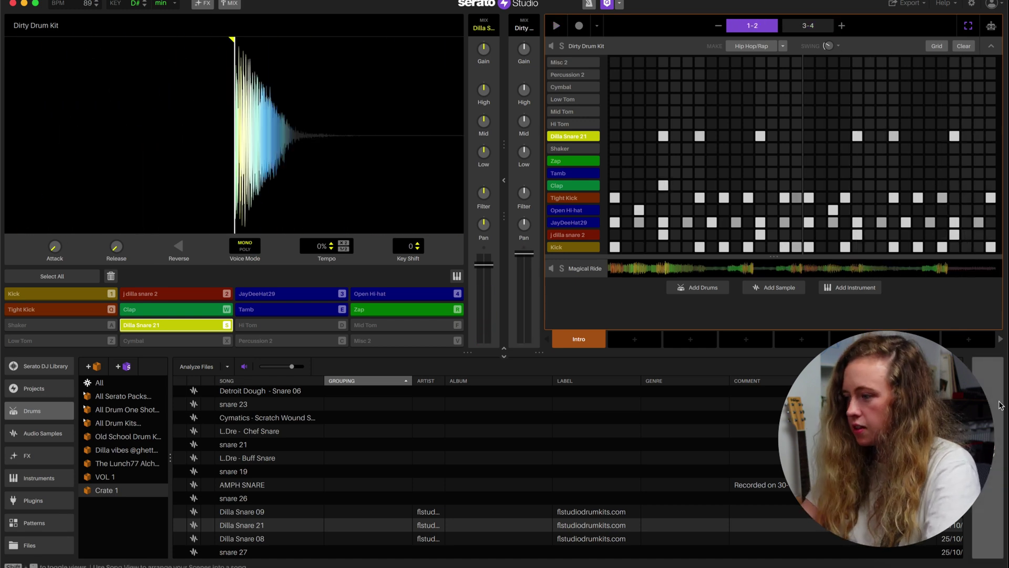
Show the song arrangement and duplicate the Intro scene into the next scene slot
key(shift+Tab)
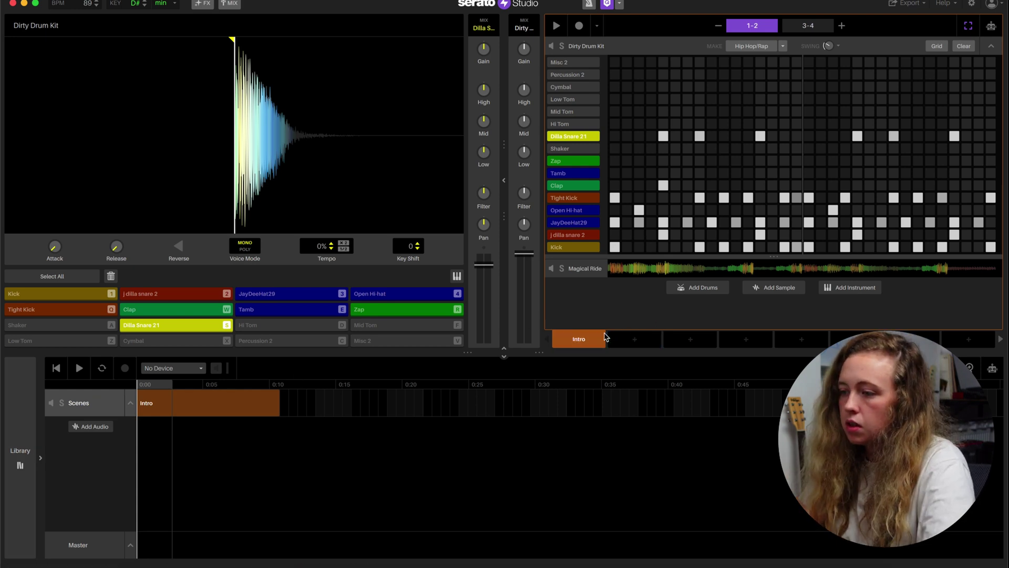
mouse_move(625, 340)
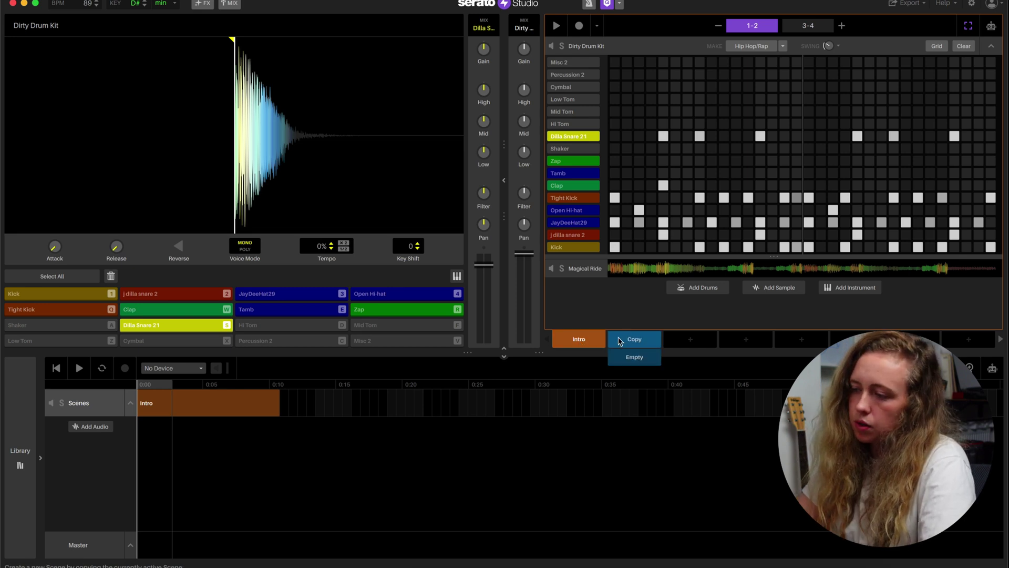
click(634, 341)
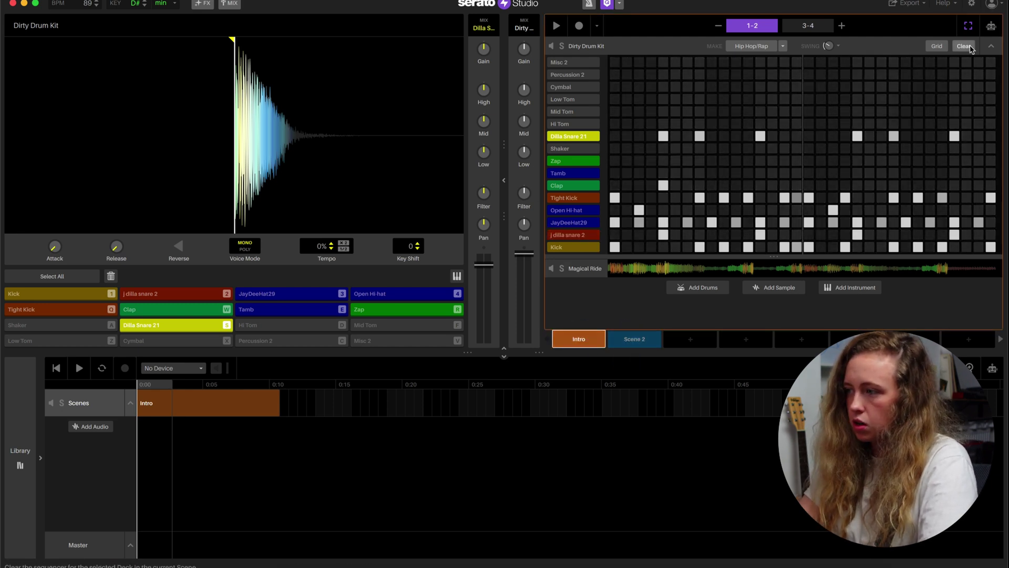
Clear the Intro scene's drum pattern and place Scene 2 directly after the Intro in the song timeline
click(970, 47)
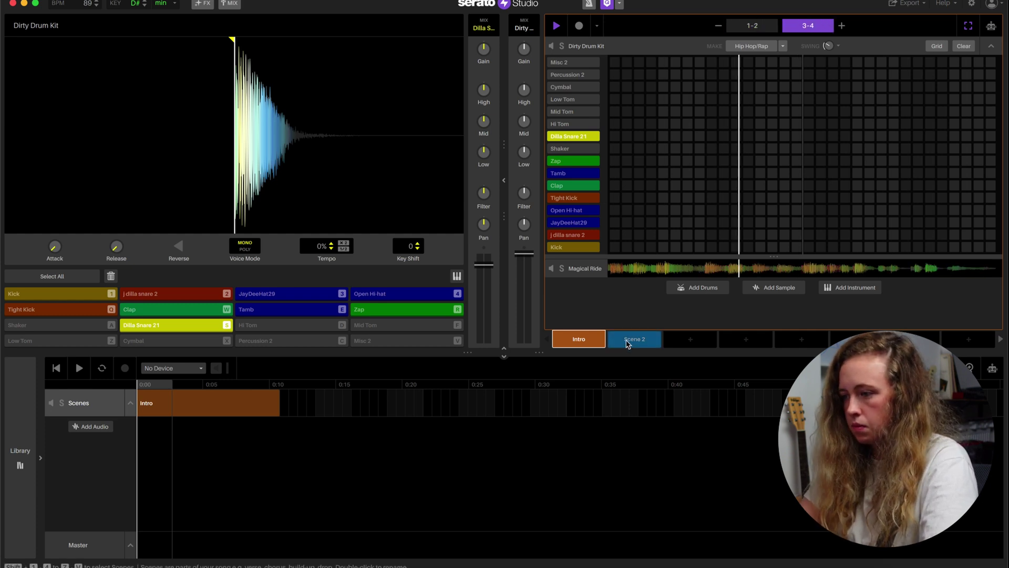
drag(631, 339, 294, 403)
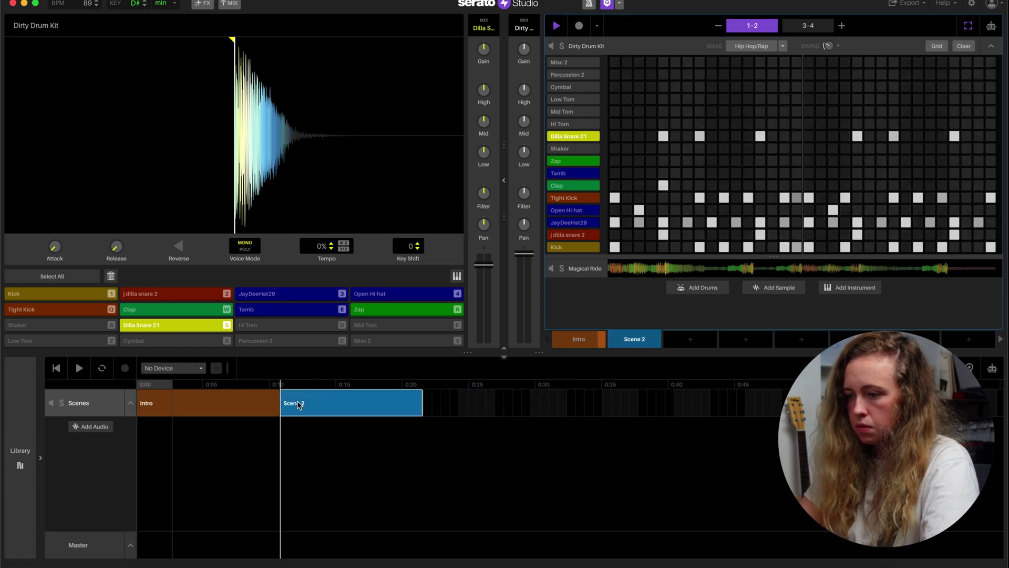
Apply the RC-20 Retro Color plugin to the Magical Ride deck, enable its Space module, and audition the result
click(658, 269)
click(21, 461)
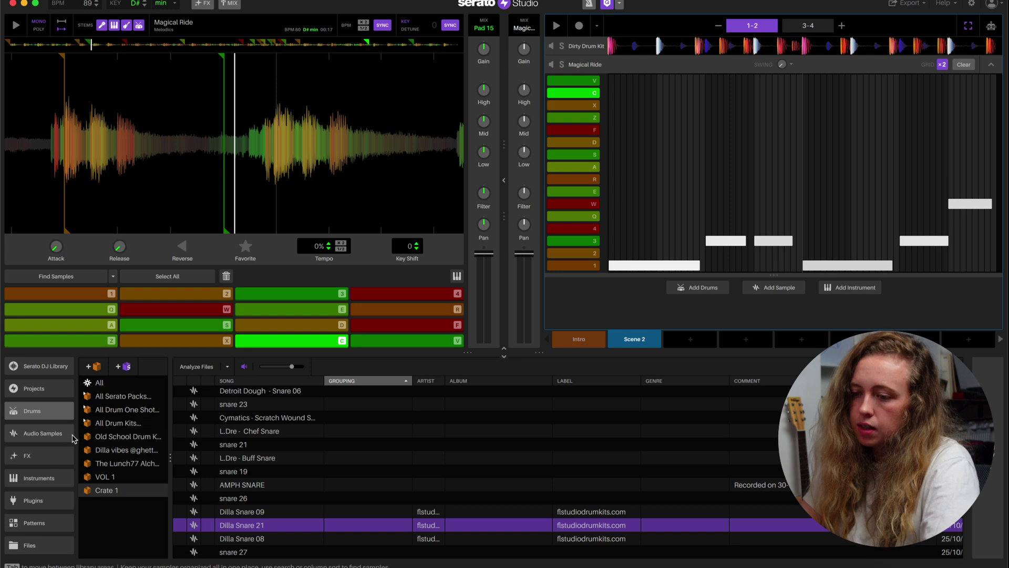
click(31, 500)
drag(329, 392, 661, 166)
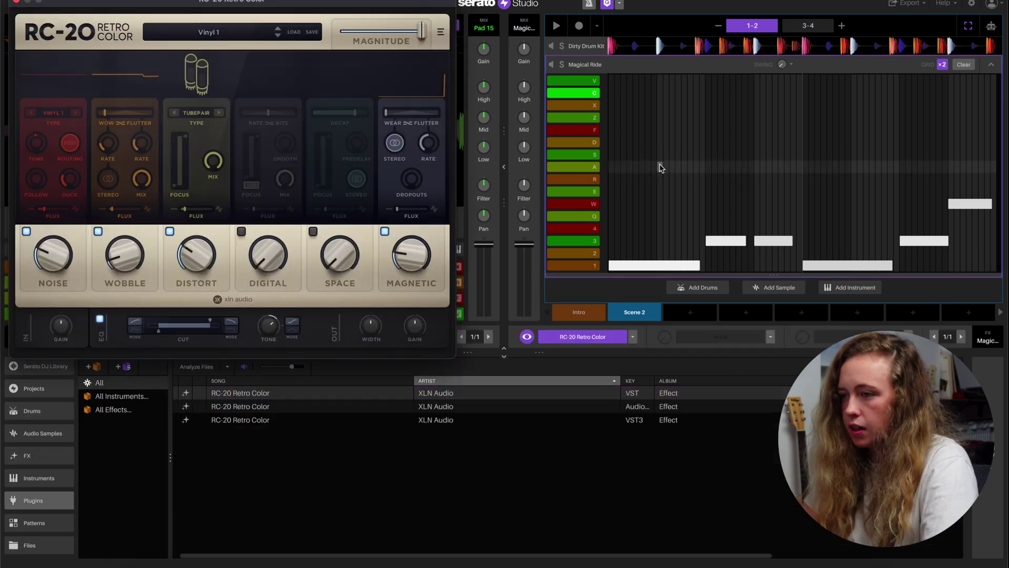
click(313, 231)
key(space)
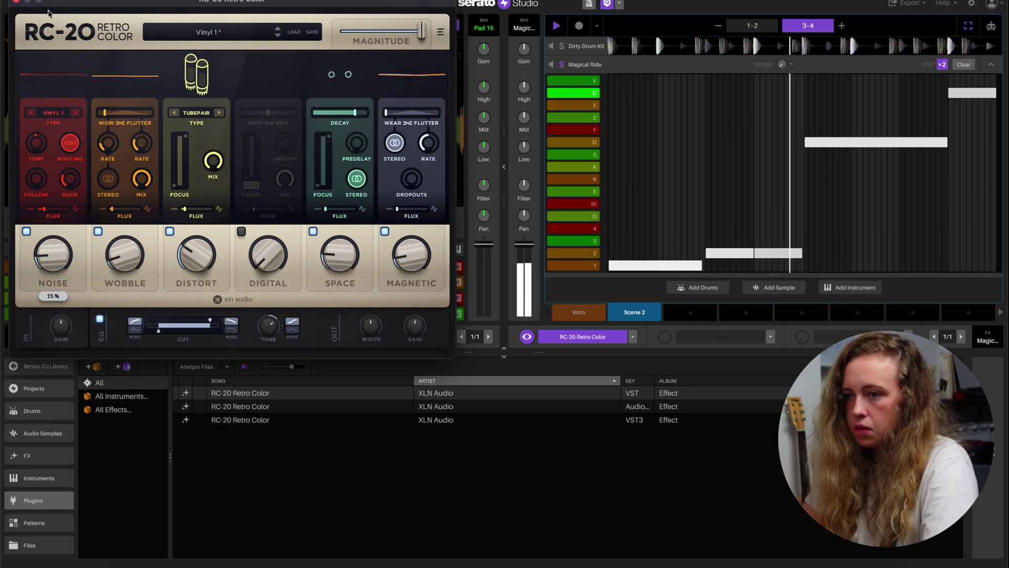
Show the song arrangement again, turn off the Magical Ride sample's Bass stem, and audition chop 1
click(540, 56)
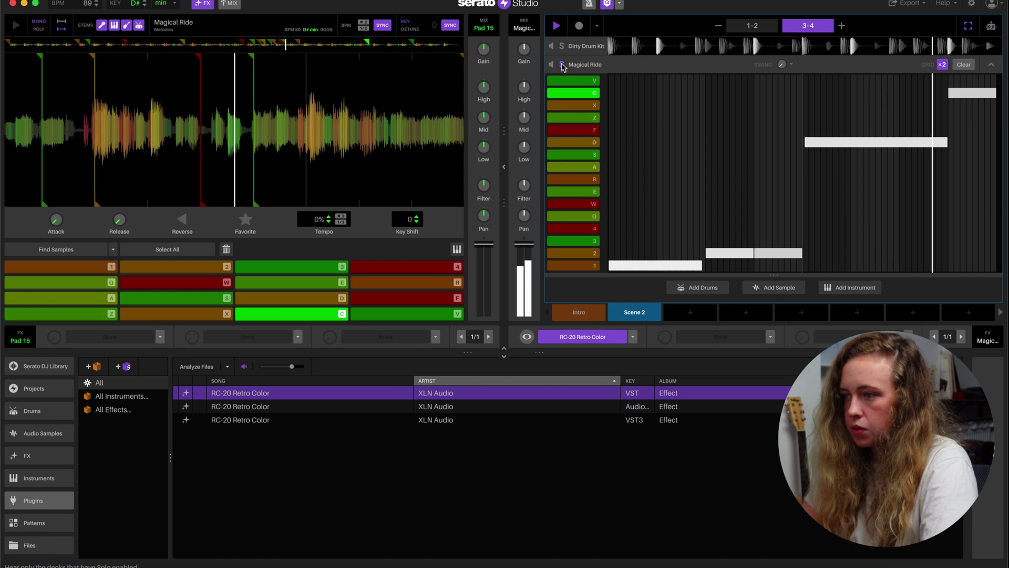
key(Tab)
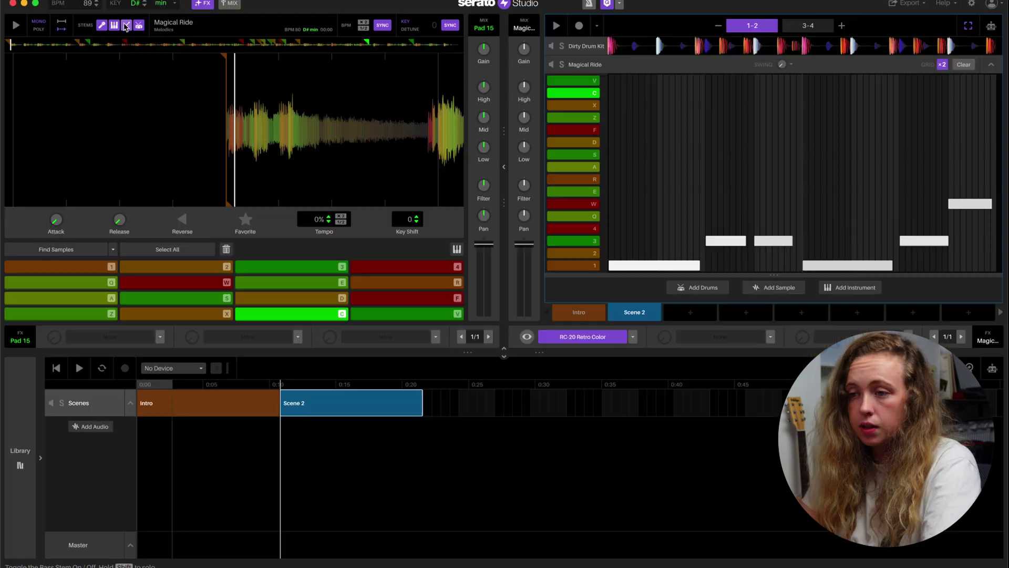
click(291, 78)
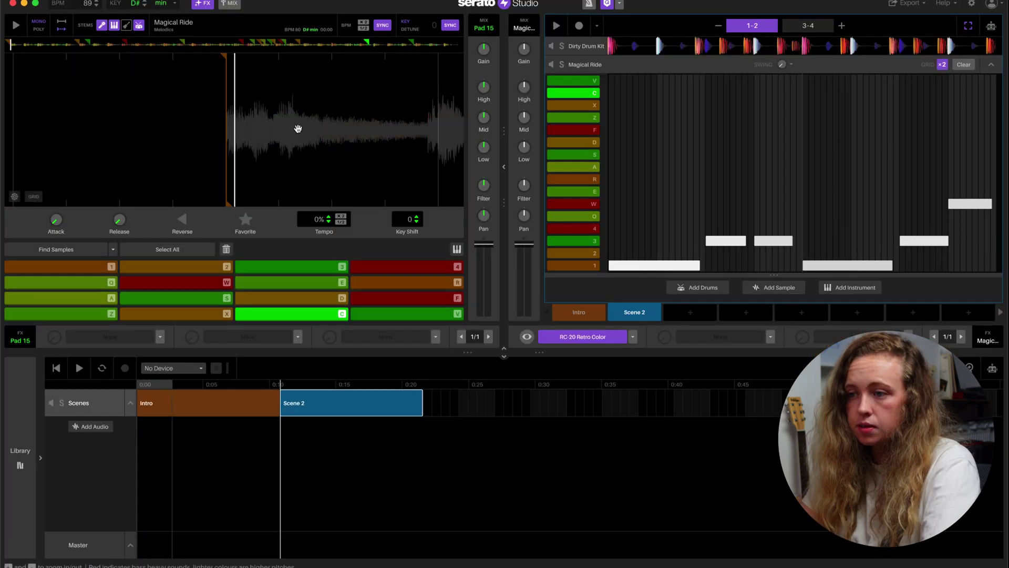
key(1)
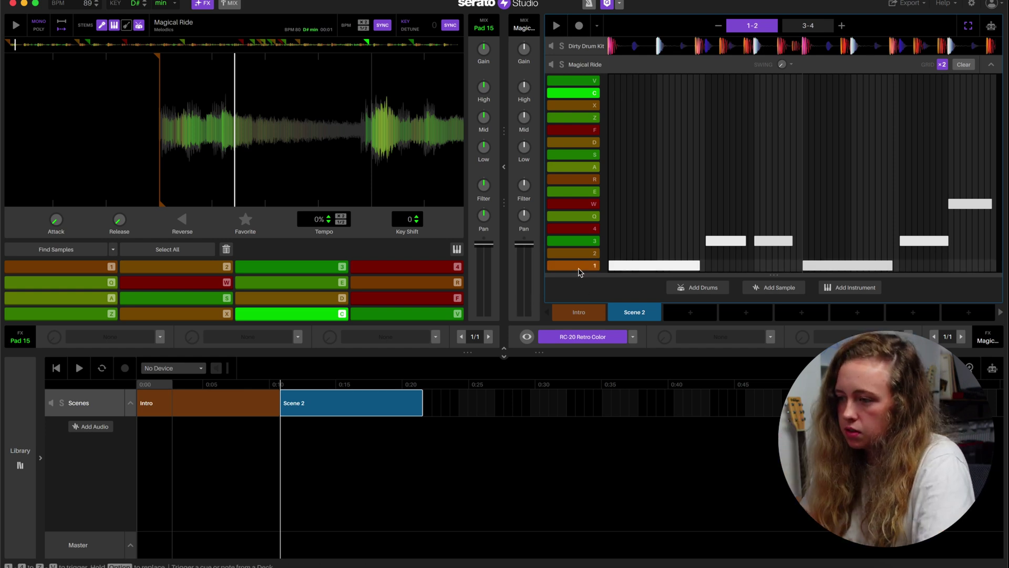
Add an instrument deck to Scene 2 and load the Mobb Bass instrument onto it
click(862, 288)
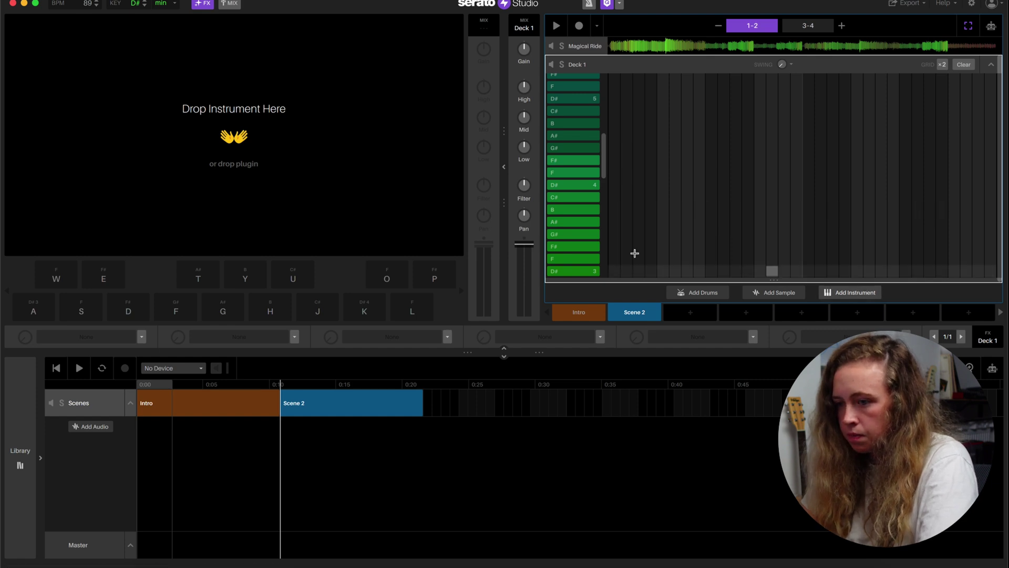
scroll(259, 476, down, 3)
scroll(258, 476, down, 7)
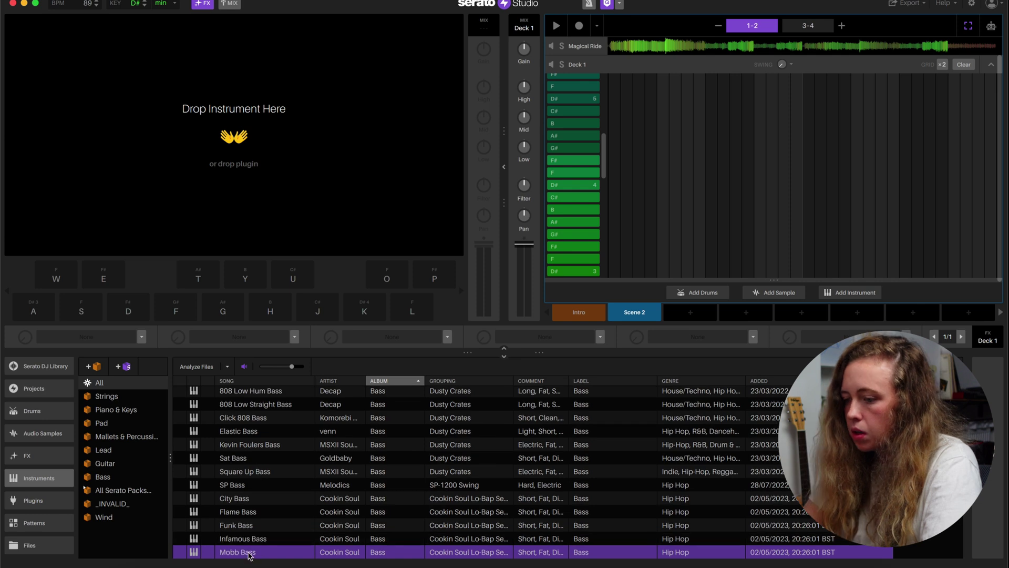
drag(249, 556, 673, 184)
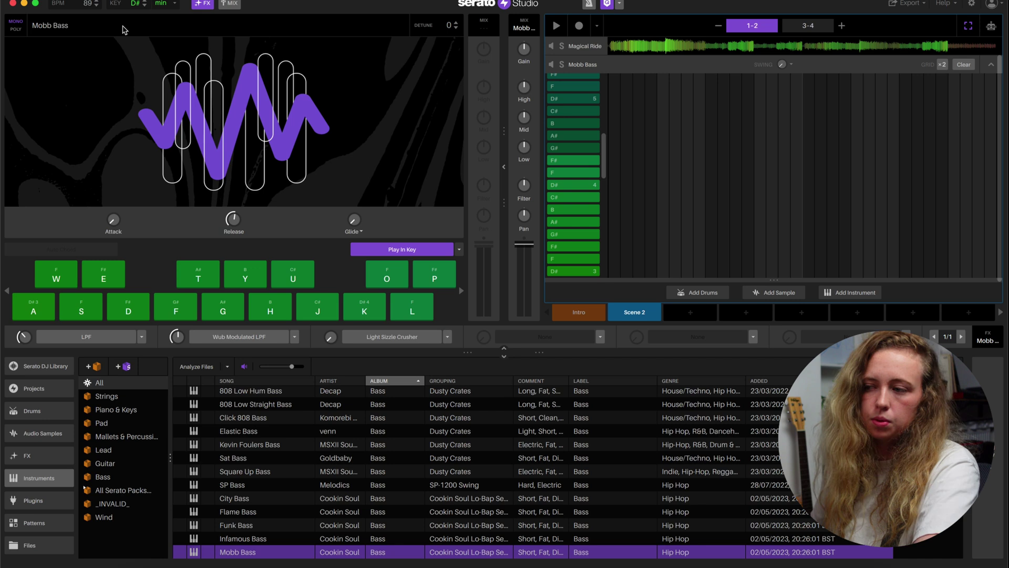
Record a Mobb Bass line in Scene 2 built around D# 1, and reset the velocity of all its notes
click(580, 27)
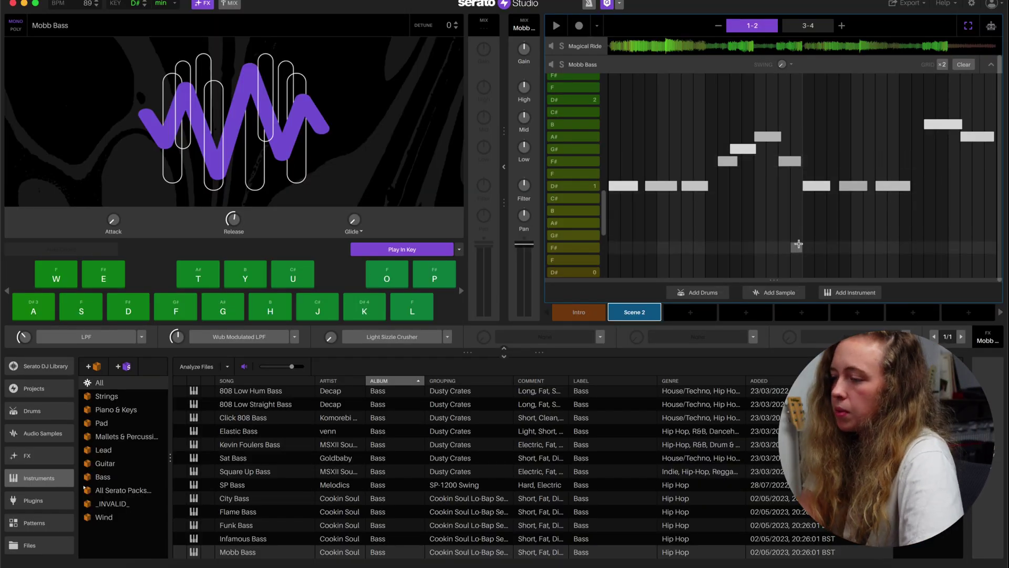
right_click(790, 229)
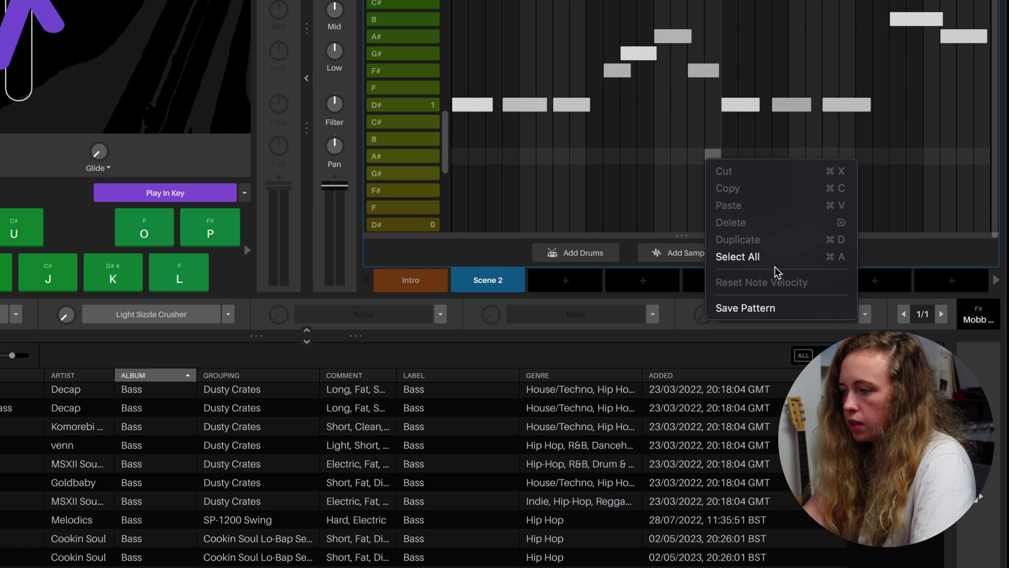
click(770, 256)
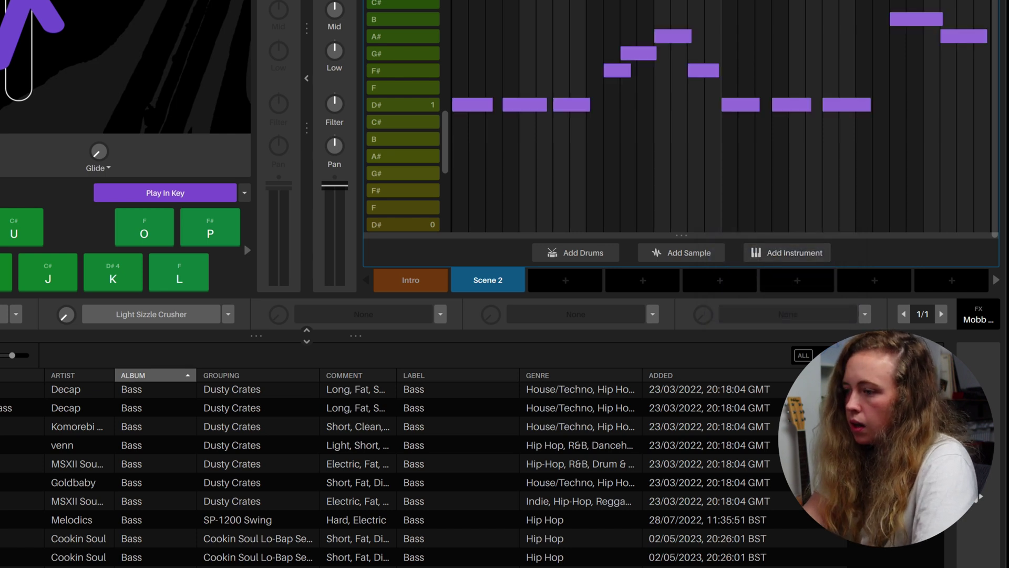
right_click(623, 153)
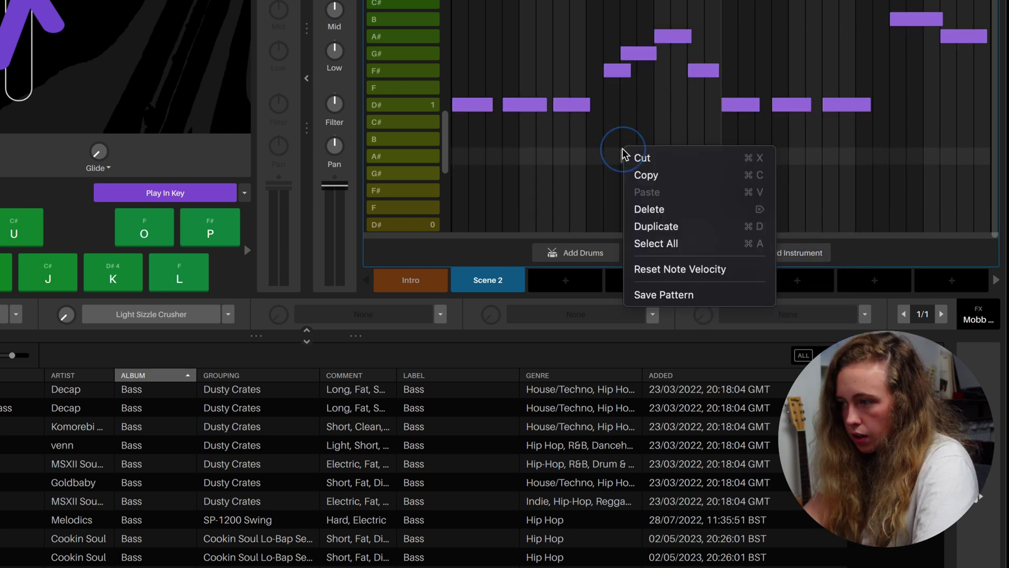
click(665, 268)
click(512, 24)
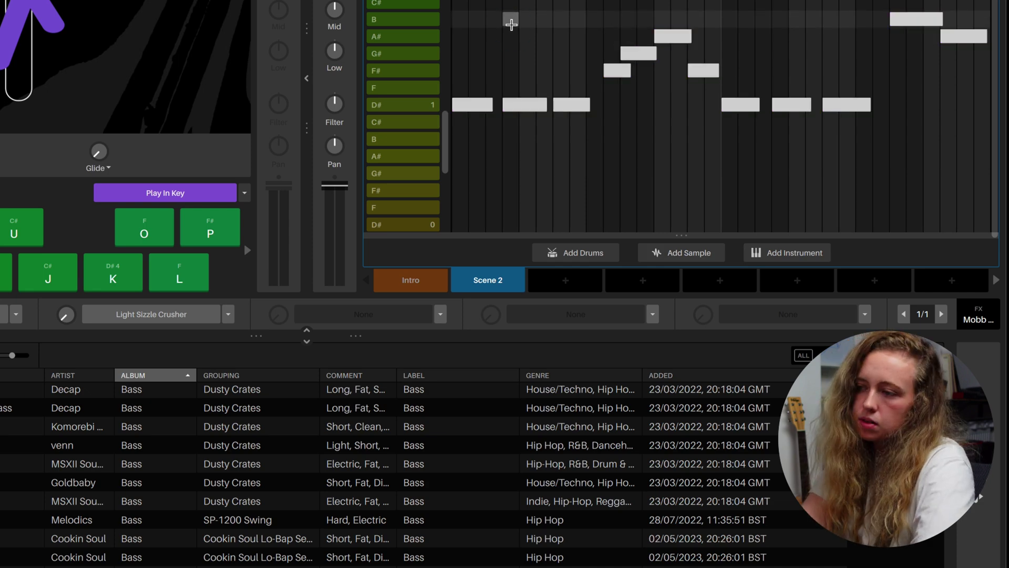
Audition bars 3-4 of the bass line, lower the B note to A# and the following G# to F#, and rework the closing notes to descend to D#
key(space)
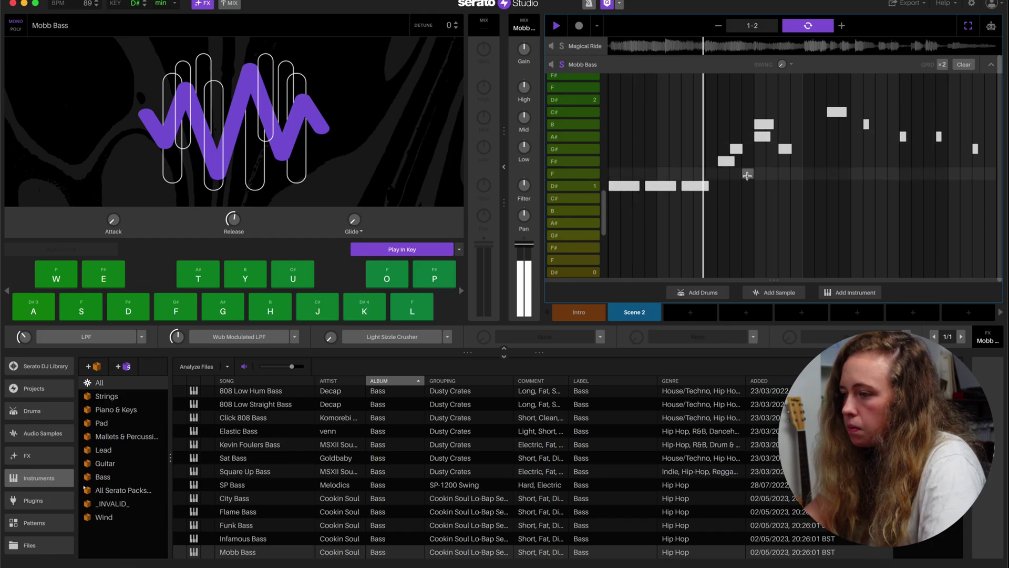
key(space)
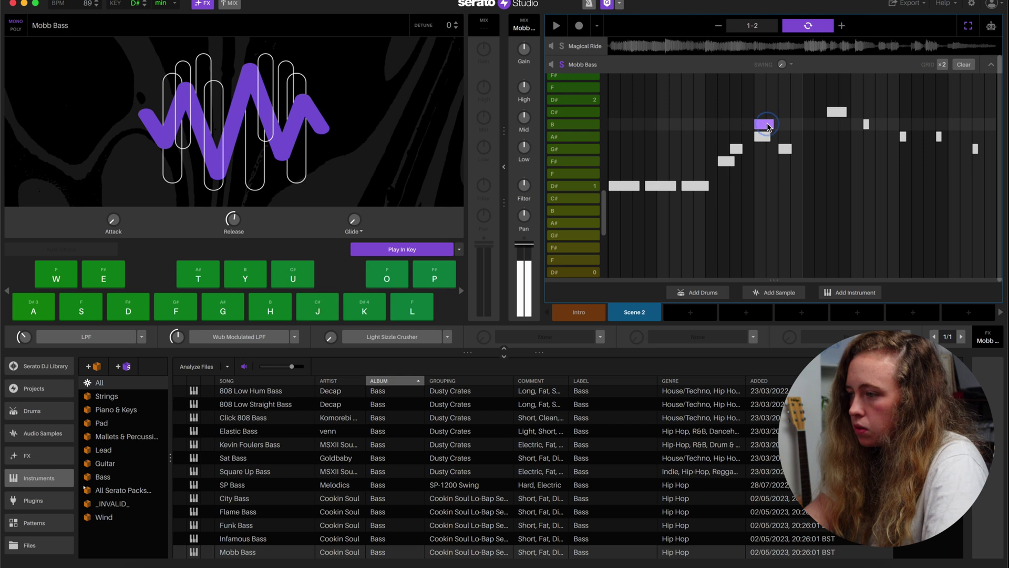
drag(768, 126, 768, 136)
drag(785, 149, 786, 161)
drag(939, 136, 978, 174)
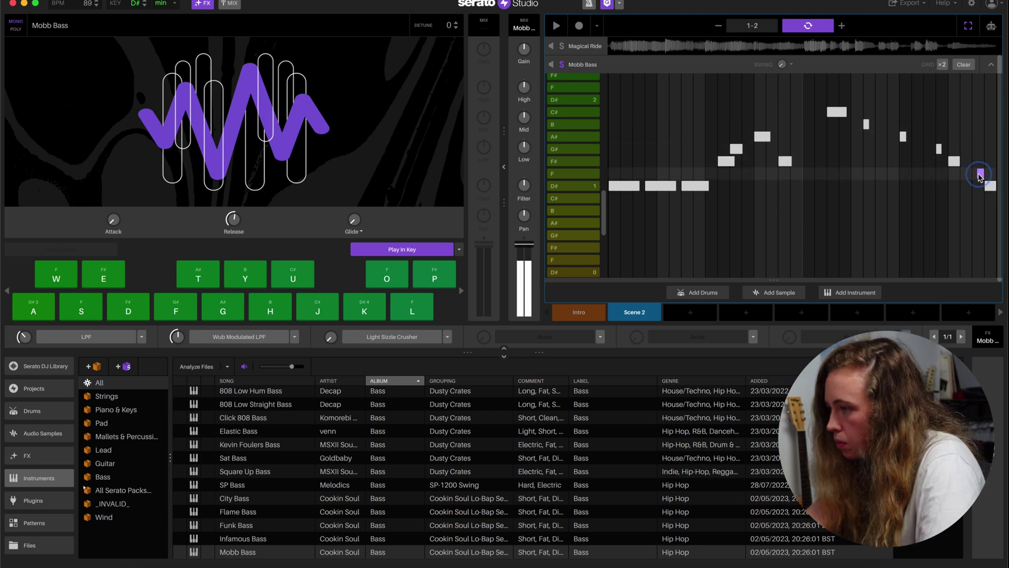
key(space)
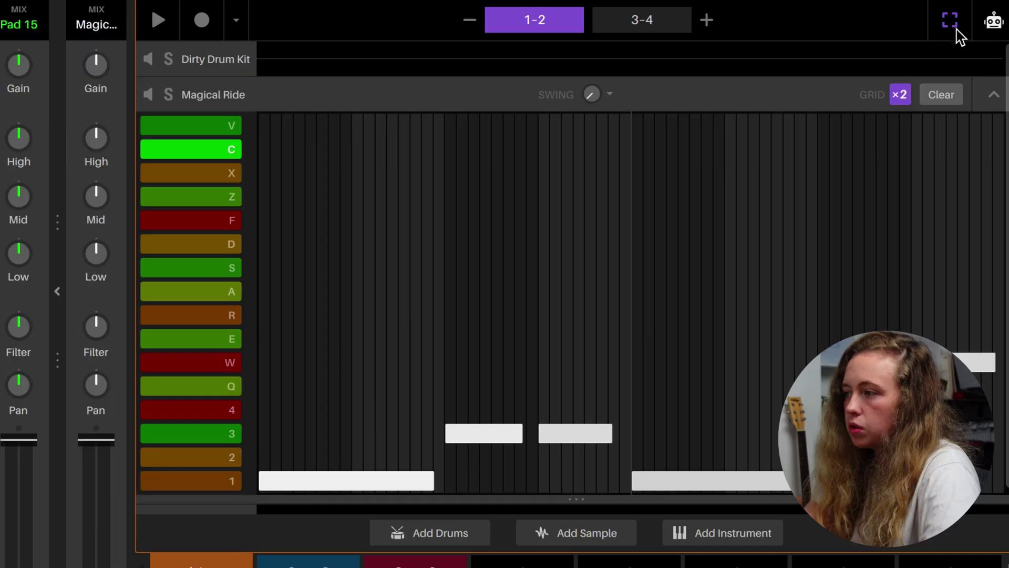
Automate the Magical Ride deck's mixer Filter in the Intro, ramping from a low value at bar 1 up to 0.00 at the end of bar 4
click(990, 27)
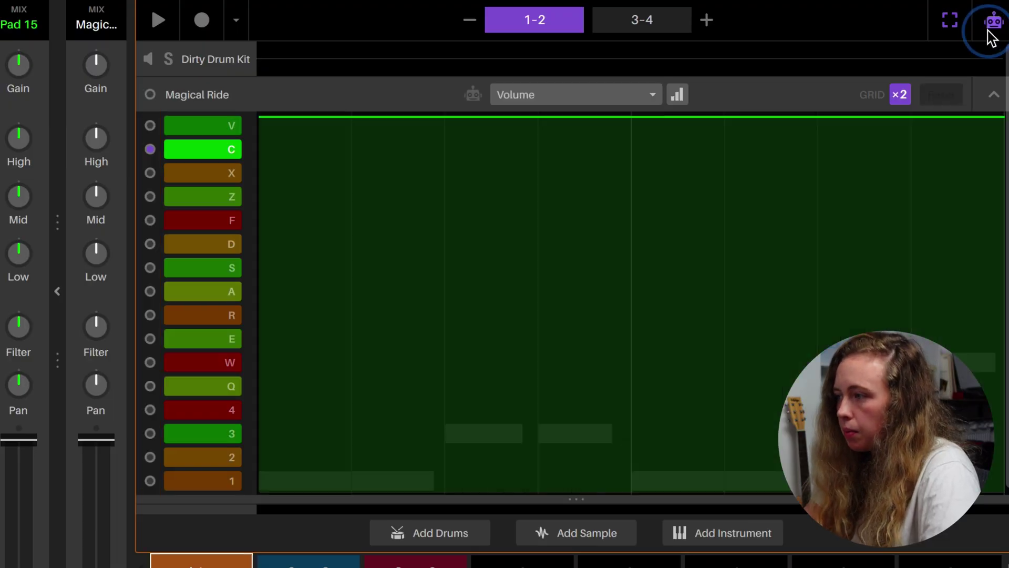
click(575, 94)
mouse_move(519, 144)
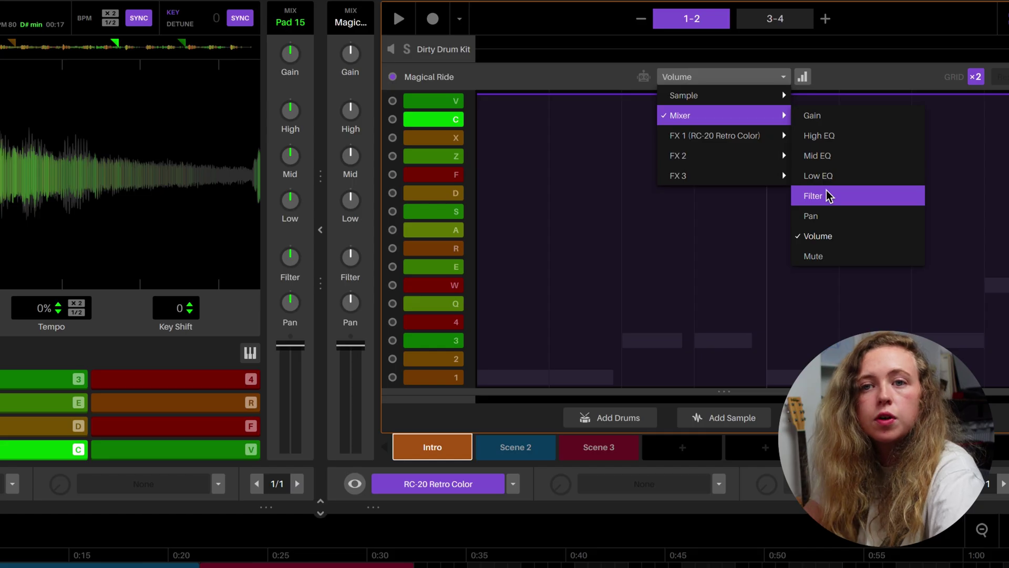
click(828, 196)
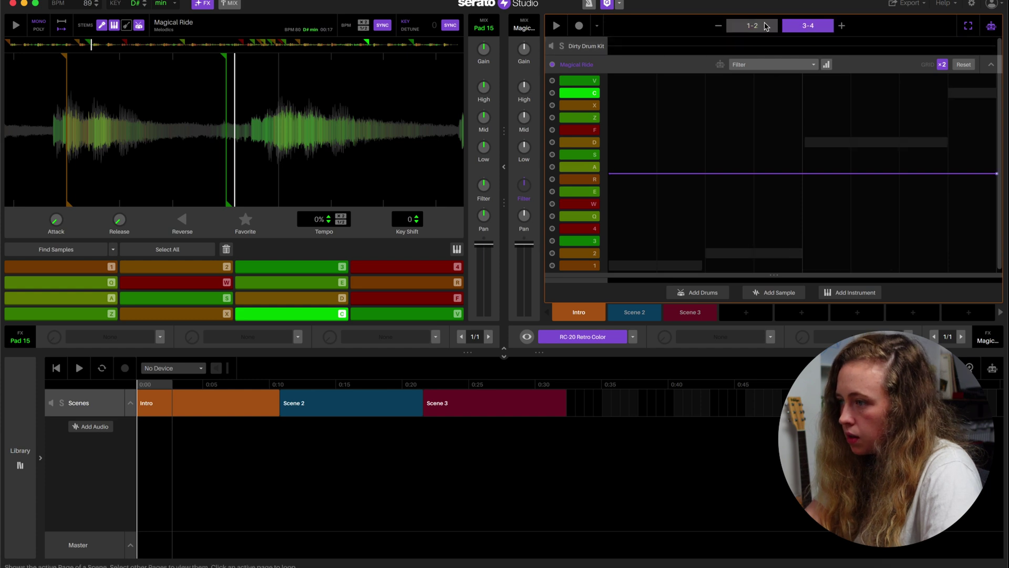
key(space)
mouse_move(610, 173)
mouse_down()
mouse_move(606, 274)
mouse_move(608, 257)
mouse_up()
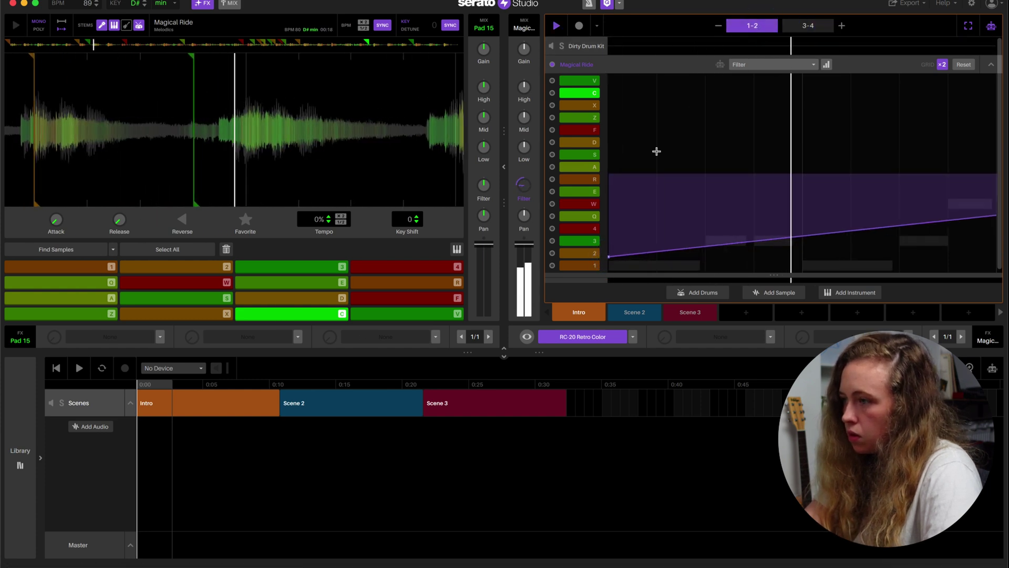
click(799, 30)
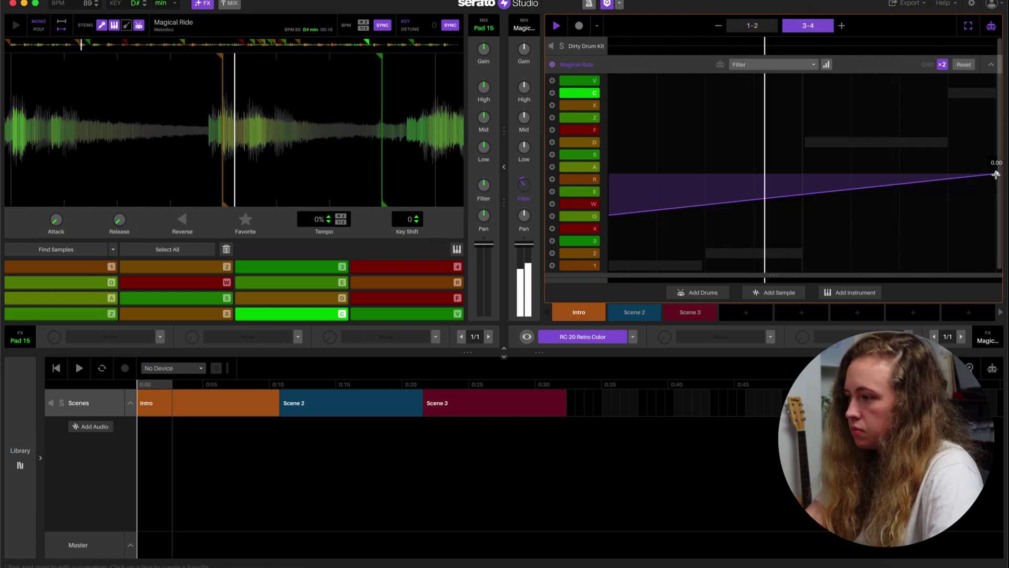
mouse_move(997, 174)
mouse_down()
mouse_move(1003, 105)
mouse_move(1001, 180)
mouse_up()
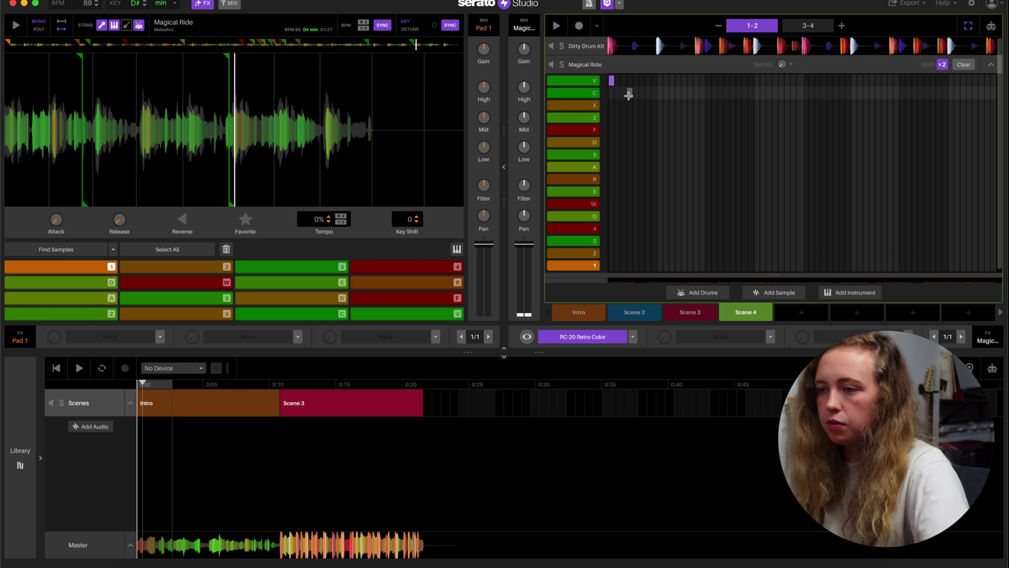
Audition chop 1 and place it at the start of Scene 4's Magical Ride pattern, stretching the note across bars 1-2
key(1)
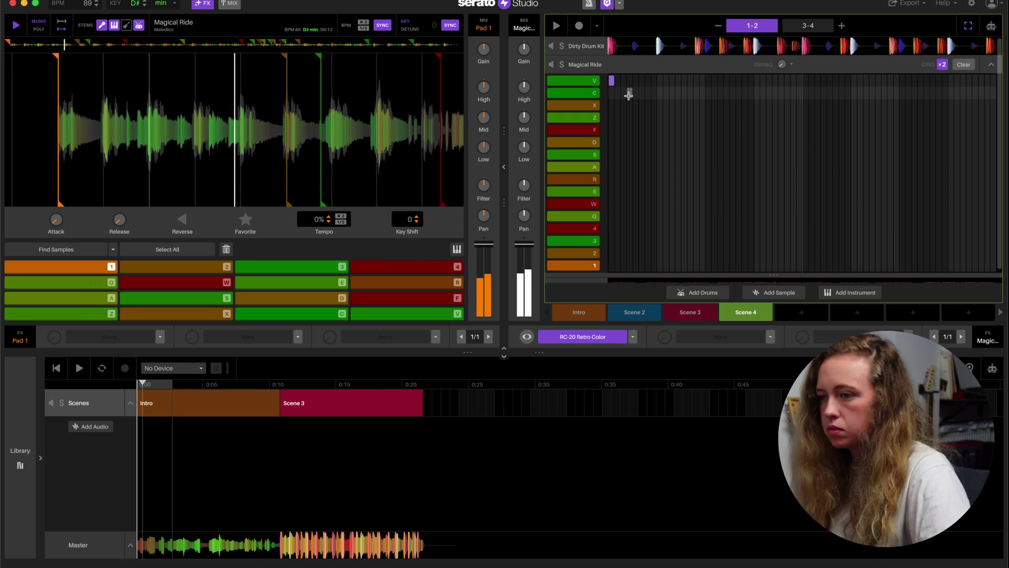
scroll(669, 207, down, 1)
click(611, 252)
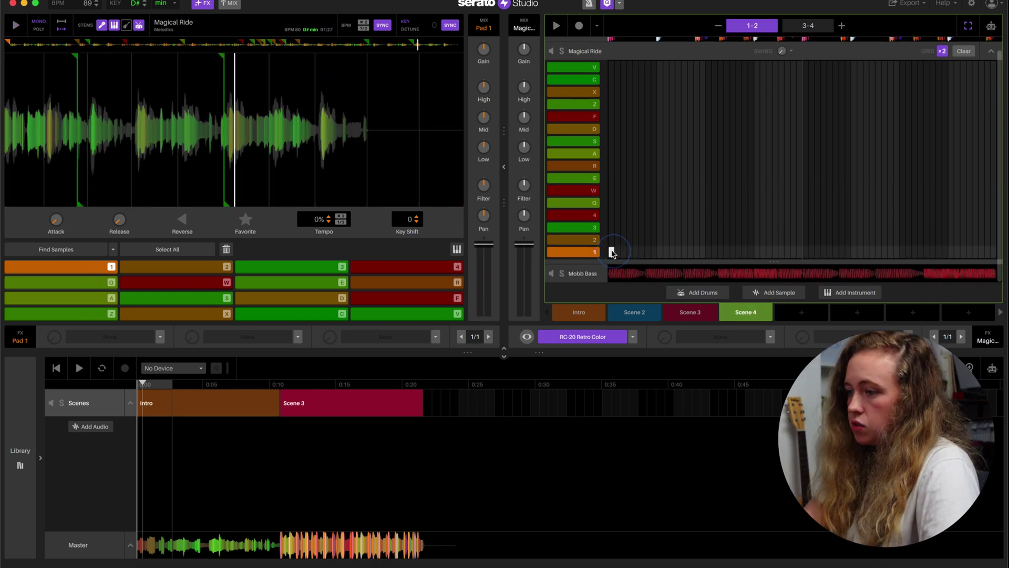
drag(612, 251, 1005, 195)
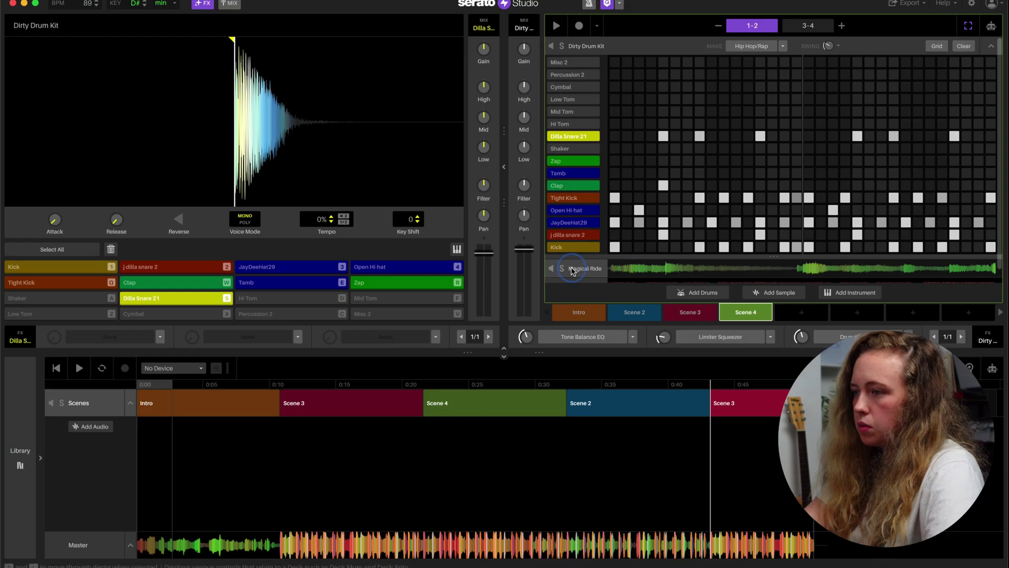
Open Scene 4's Magical Ride deck and play the soloed Mobb Bass pattern
click(574, 266)
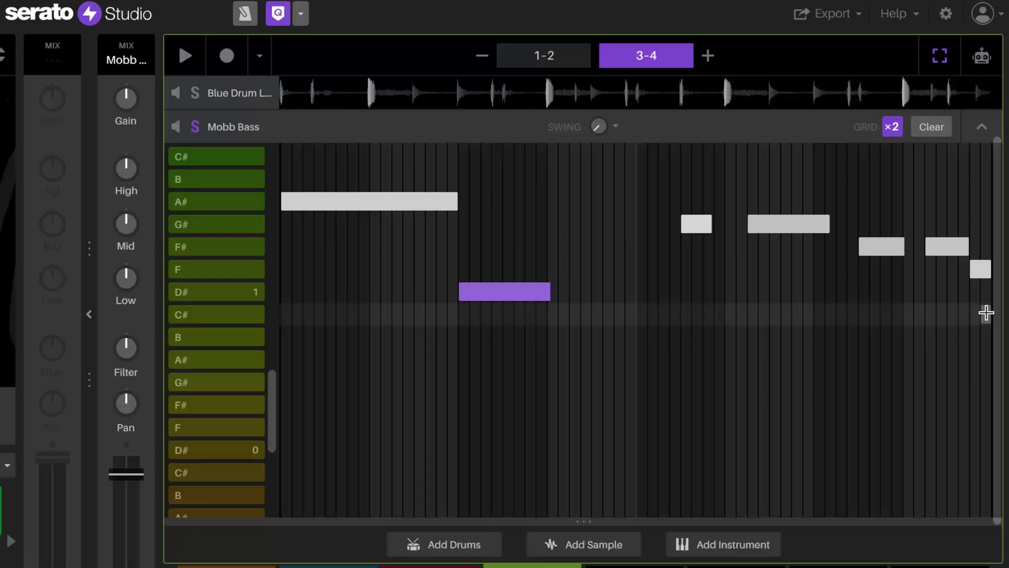
key(space)
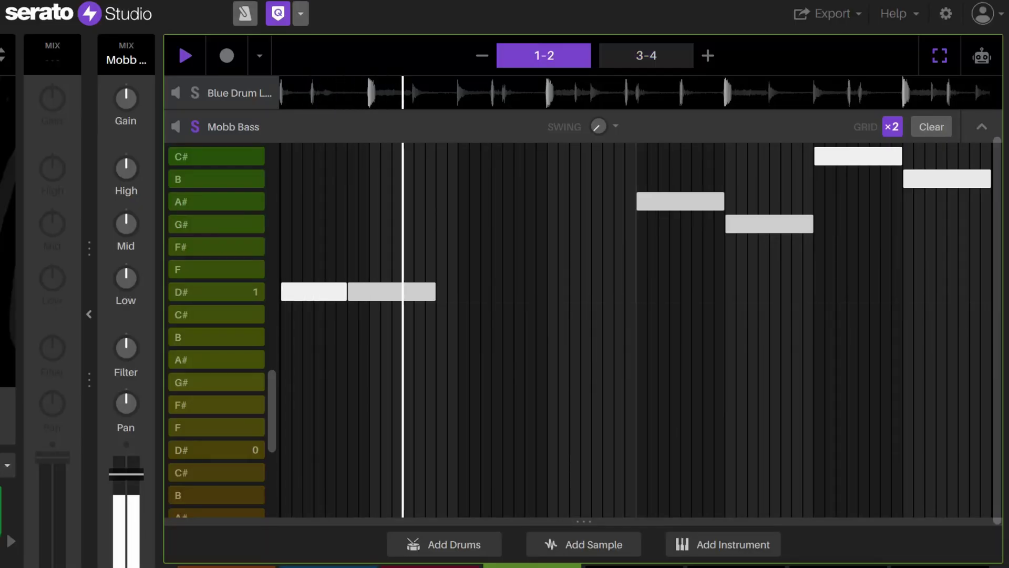
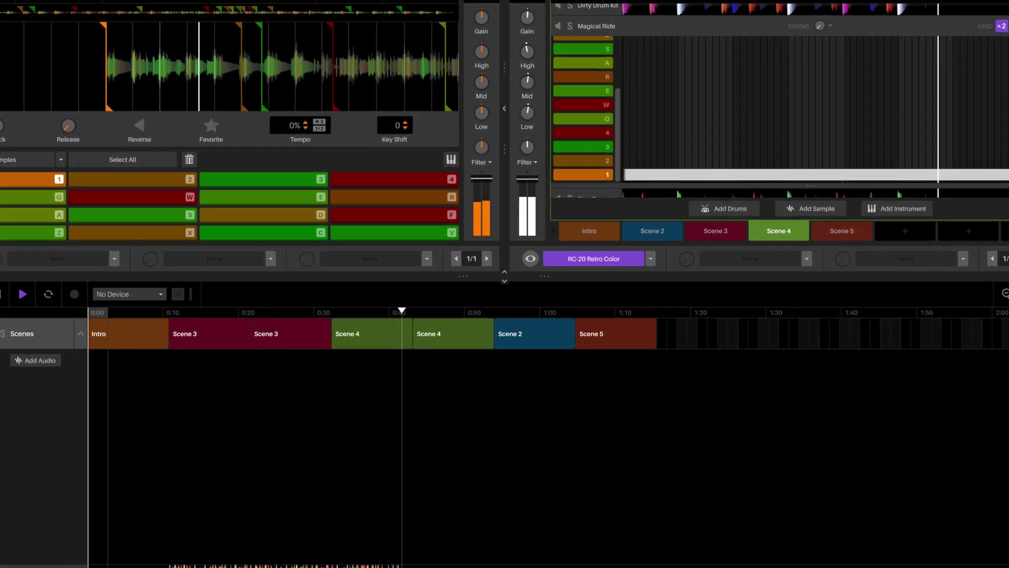
Examine Scene 4's Dirty Drum Kit, Magical Ride and Blue Drum Loop patterns while the song plays
scroll(703, 64, up, 3)
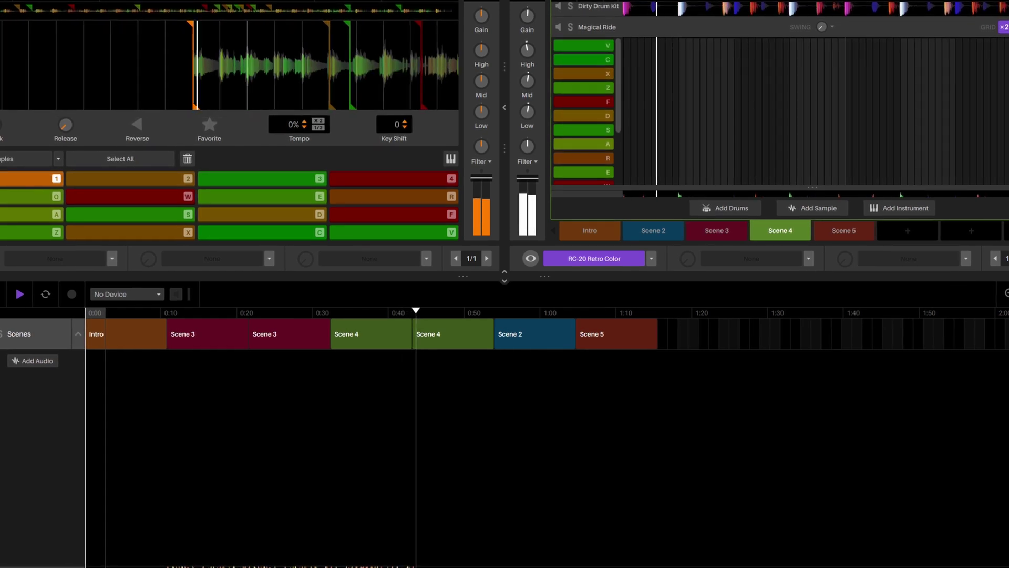
scroll(660, 33, up, 1)
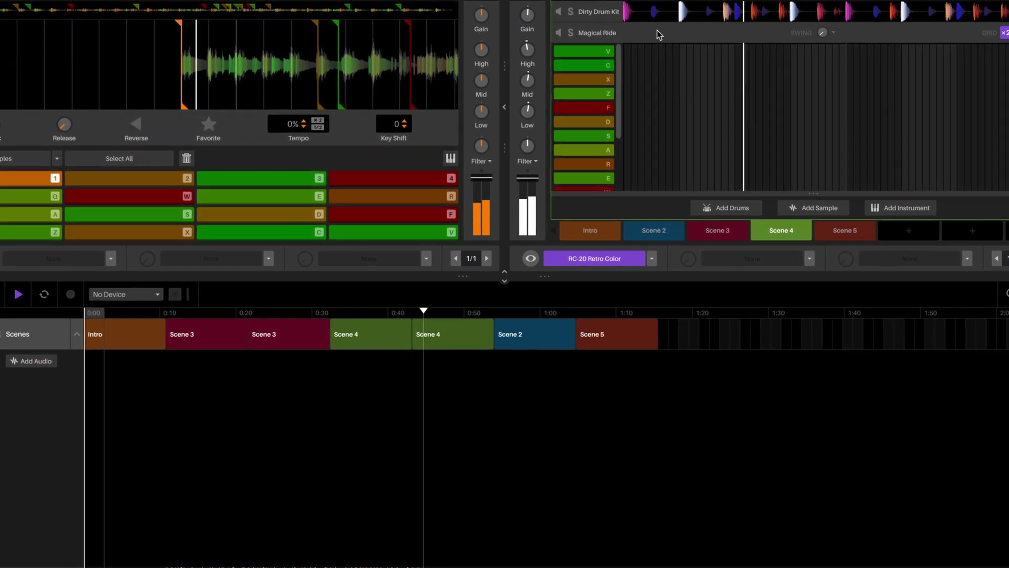
click(611, 14)
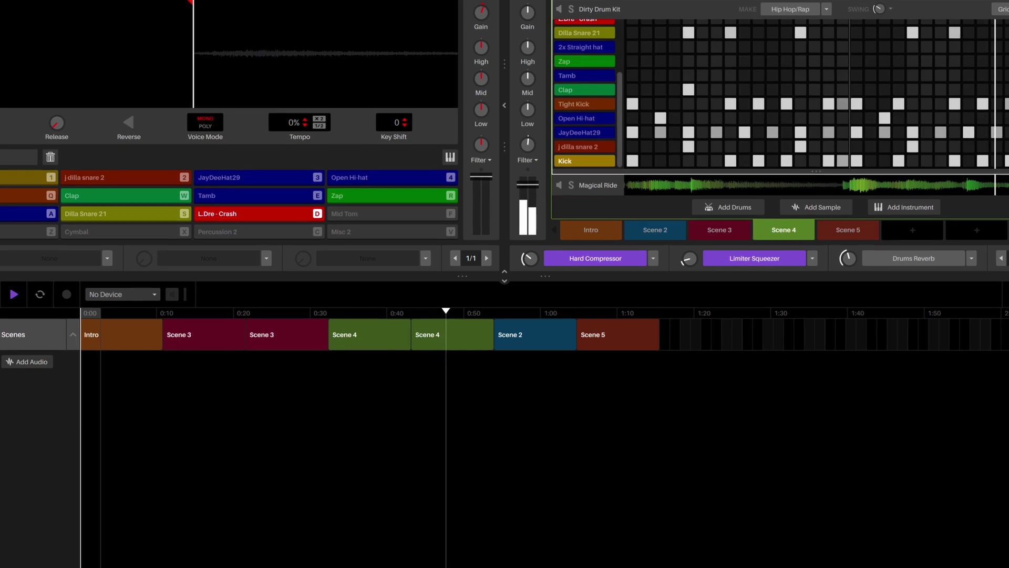
click(598, 191)
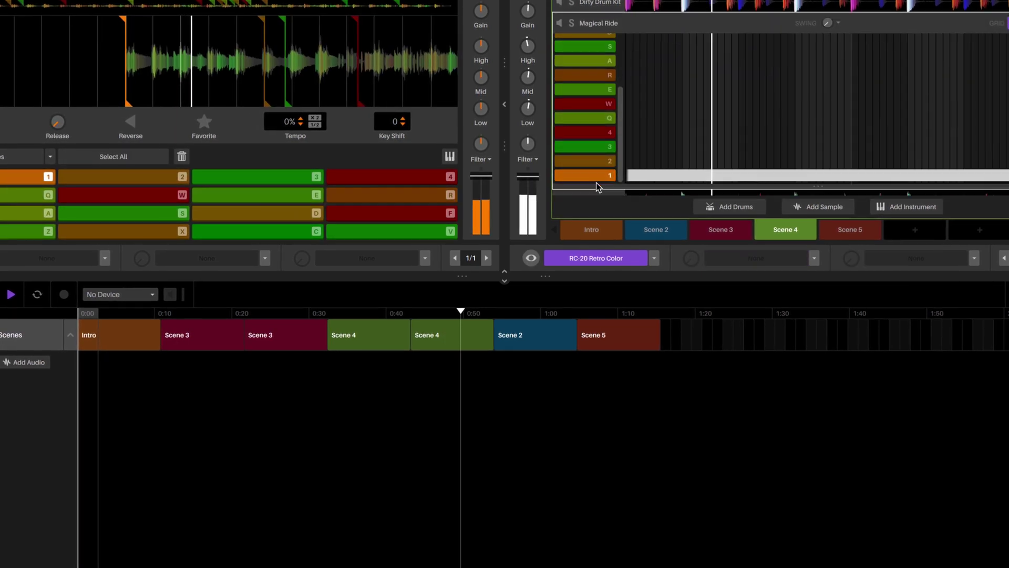
click(592, 169)
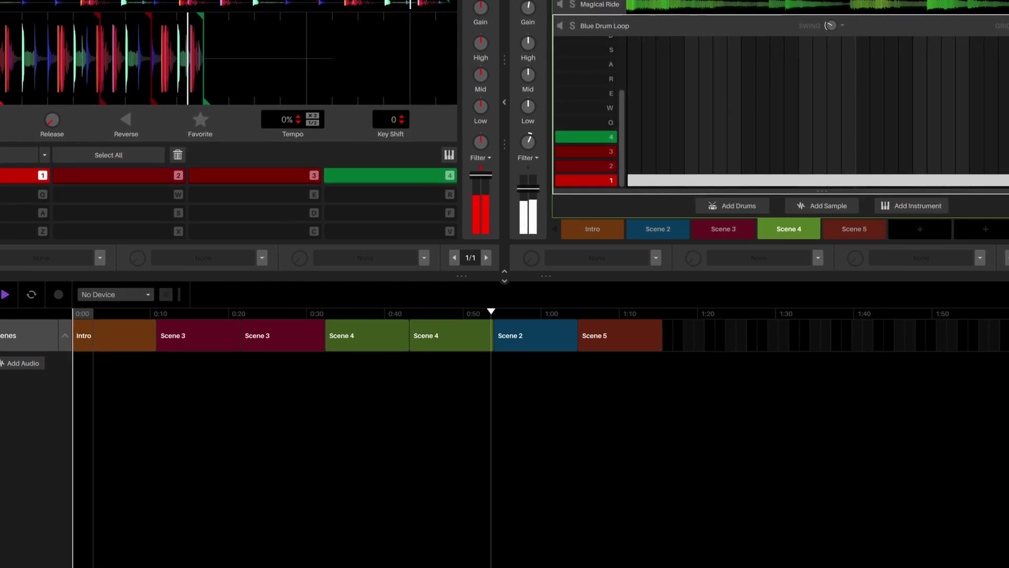
scroll(608, 56, down, 1)
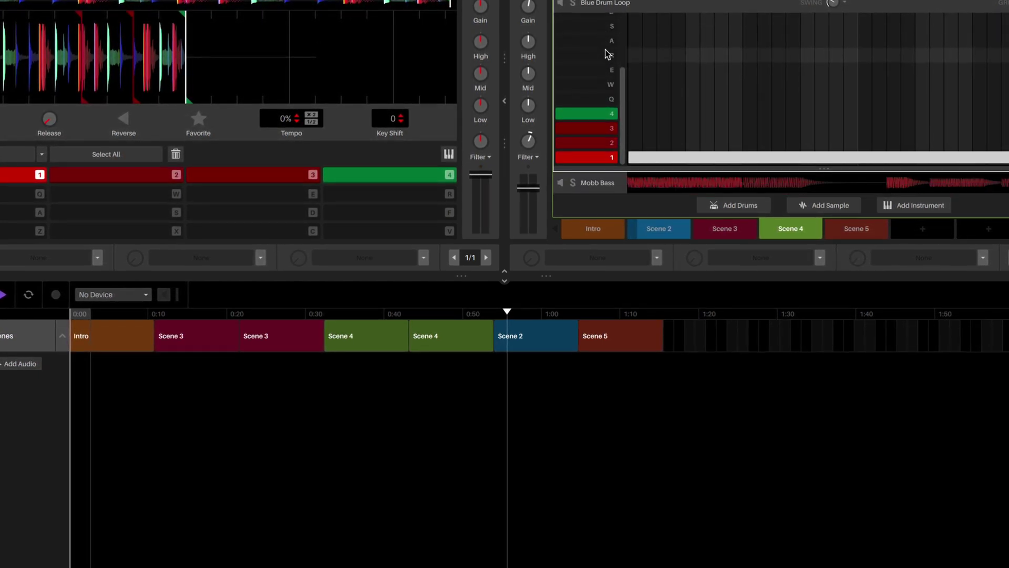
Show Scene 2's automation and examine the Mobb Bass Volume and Dirty Drum Kit Filter curves during playback
click(653, 222)
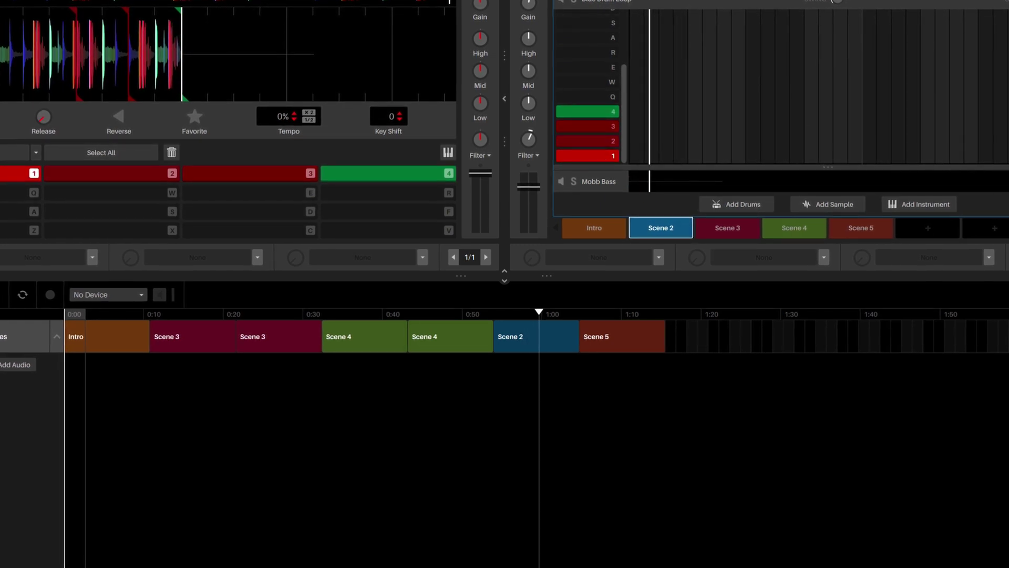
key(a)
click(594, 181)
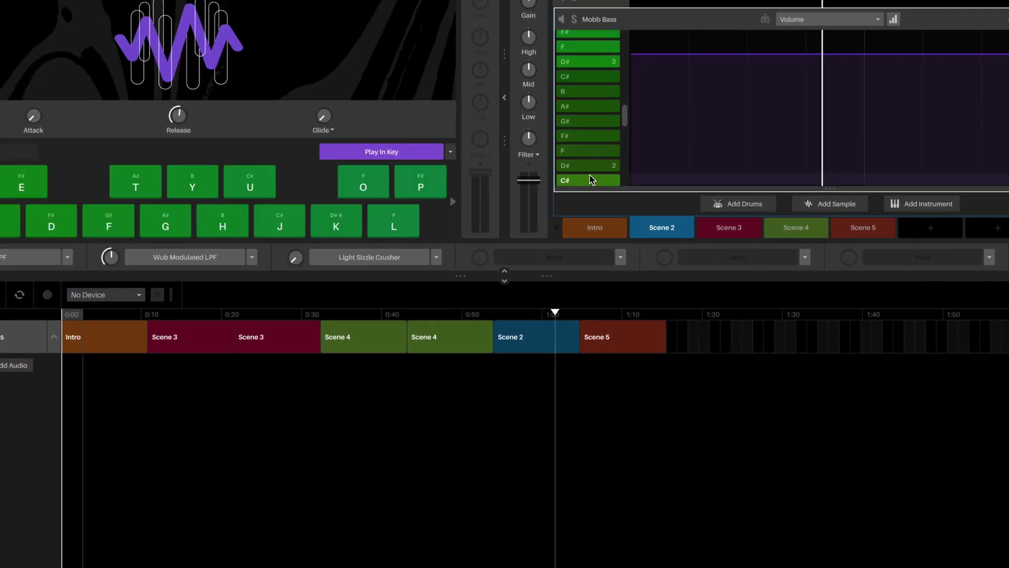
click(599, 40)
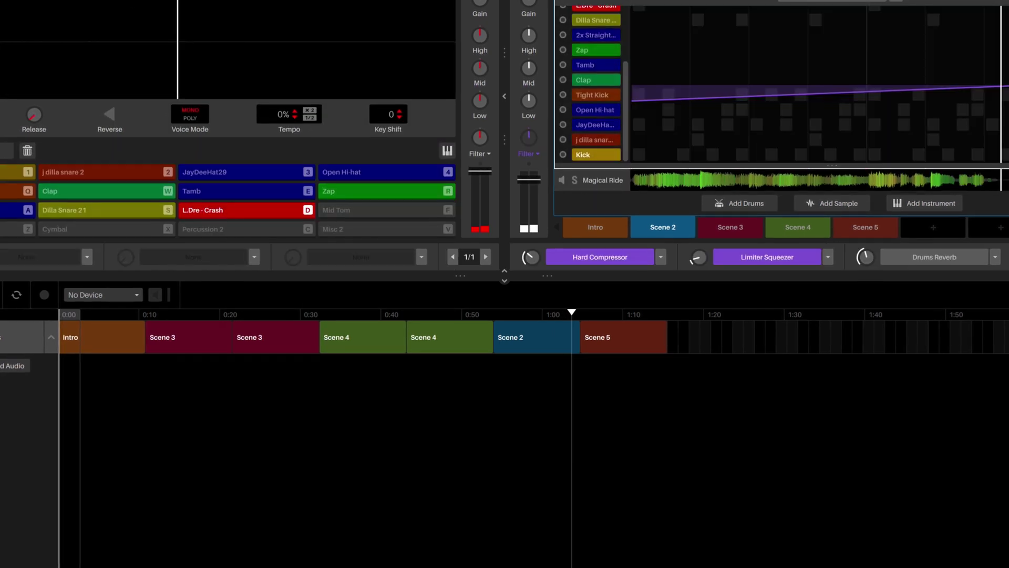